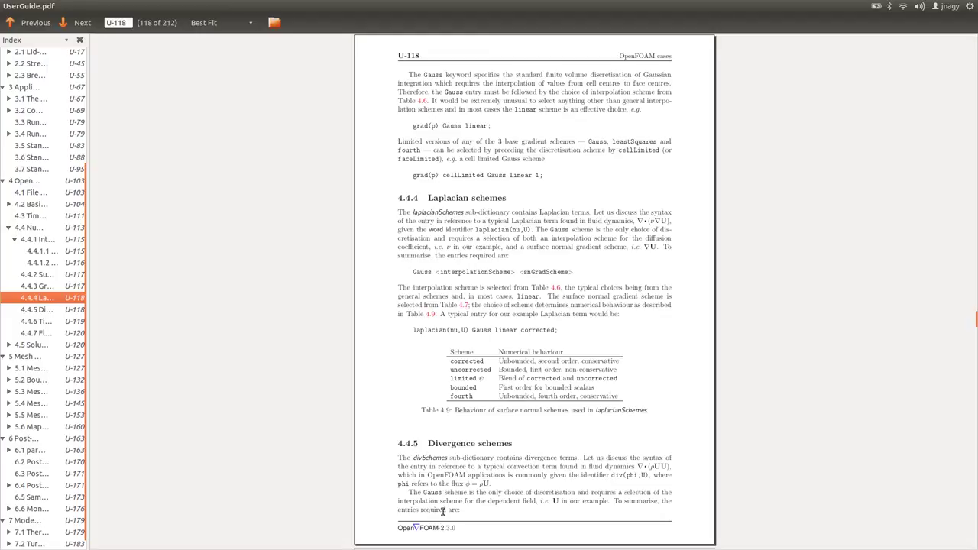
Step: Advance the guide from the Divergence schemes heading to page U-119
{"action": "triple_click", "coordinate": [462, 444]}
{"action": "left_click", "coordinate": [461, 443]}
{"action": "scroll", "coordinate": [463, 443], "scroll_direction": "down", "scroll_amount": 1}
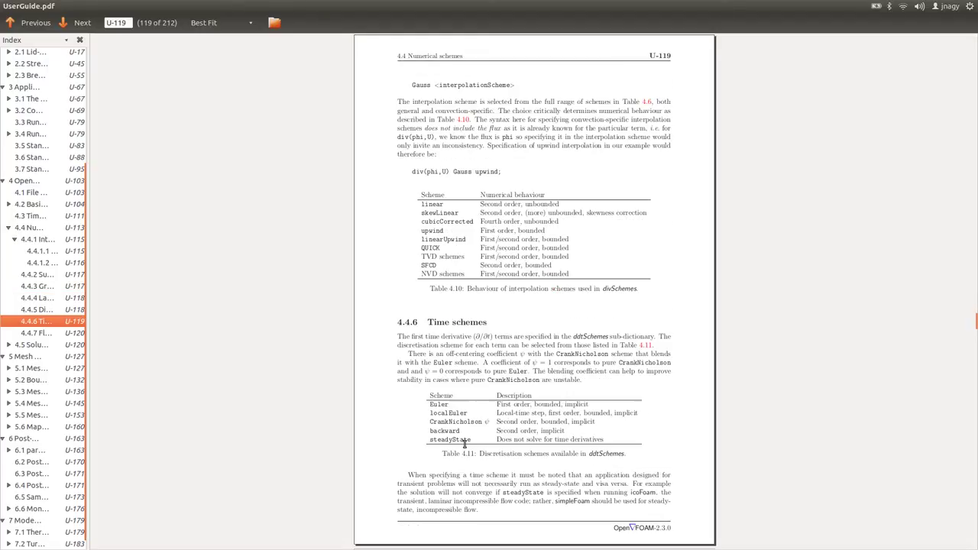
Step: Highlight linear, upwind, linearUpwind, QUICK and cubicCorrected in Table 4.10
{"action": "double_click", "coordinate": [438, 205]}
{"action": "double_click", "coordinate": [435, 231]}
{"action": "left_click", "coordinate": [451, 240]}
{"action": "double_click", "coordinate": [451, 240]}
{"action": "double_click", "coordinate": [431, 248]}
{"action": "double_click", "coordinate": [440, 221]}
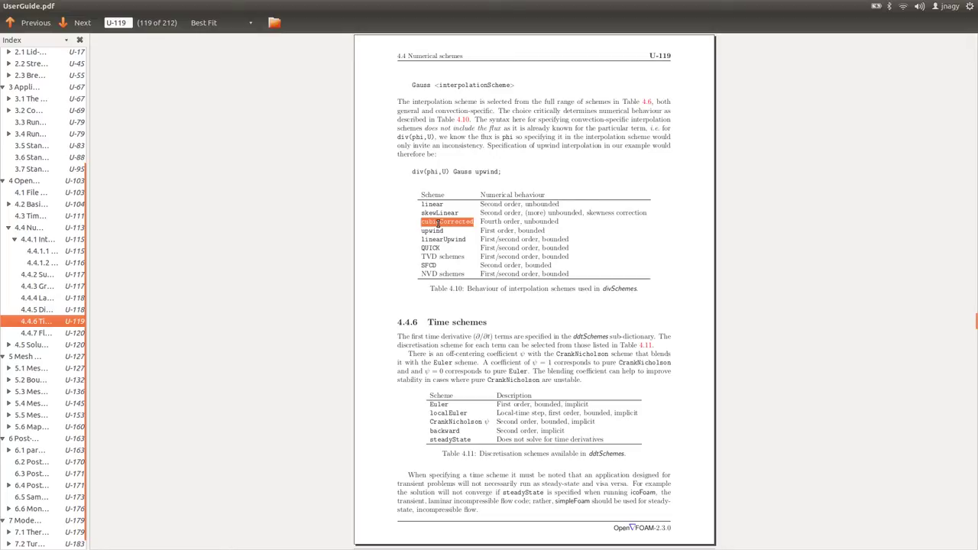
{"action": "left_click", "coordinate": [438, 224]}
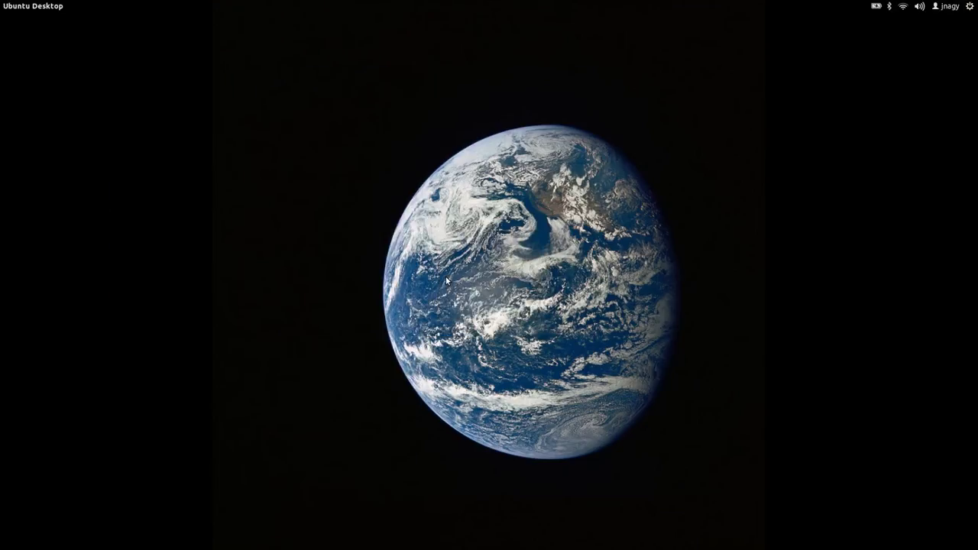
Step: In a maximized terminal, go to OpenFOAM-2.3.0/tutorials/basic/scalarTransportFoam and list it
{"action": "key", "text": "ctrl+alt+t"}
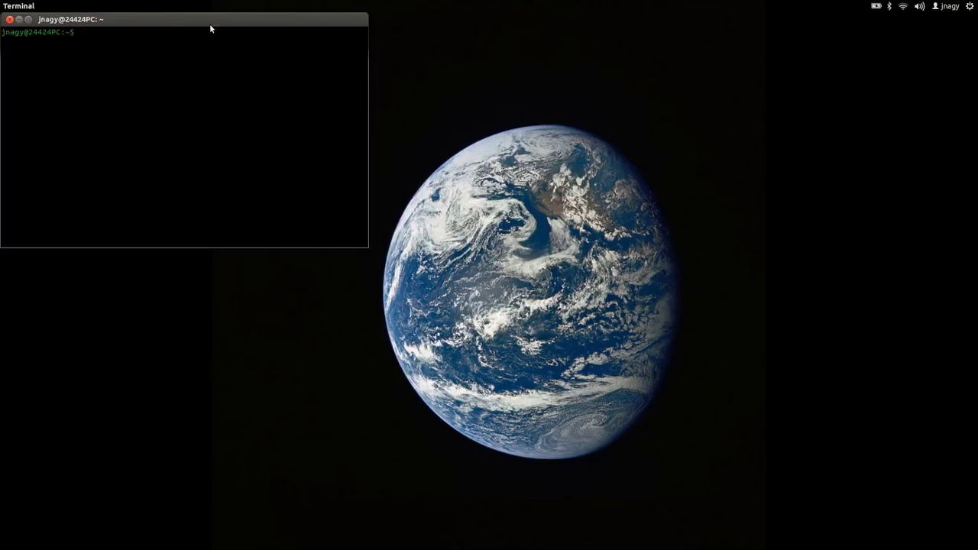
{"action": "left_click", "coordinate": [27, 19]}
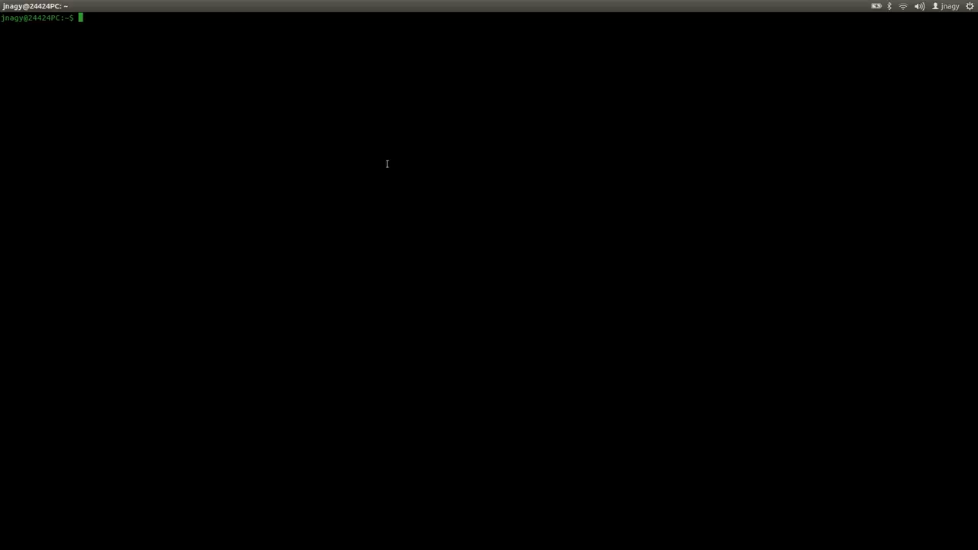
{"action": "type", "text": "cd Op"}
{"action": "key", "text": "Tab"}
{"action": "type", "text": "O"}
{"action": "key", "text": "Tab"}
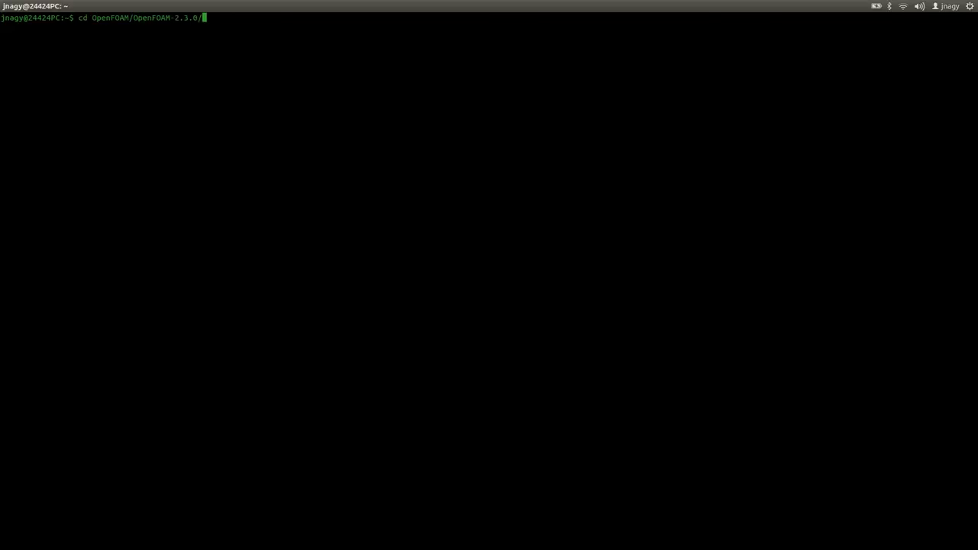
{"action": "type", "text": "t"}
{"action": "key", "text": "Tab"}
{"action": "type", "text": "b"}
{"action": "key", "text": "Tab"}
{"action": "type", "text": "s"}
{"action": "key", "text": "Tab"}
{"action": "key", "text": "Return"}
{"action": "type", "text": "ls"}
{"action": "key", "text": "Return"}
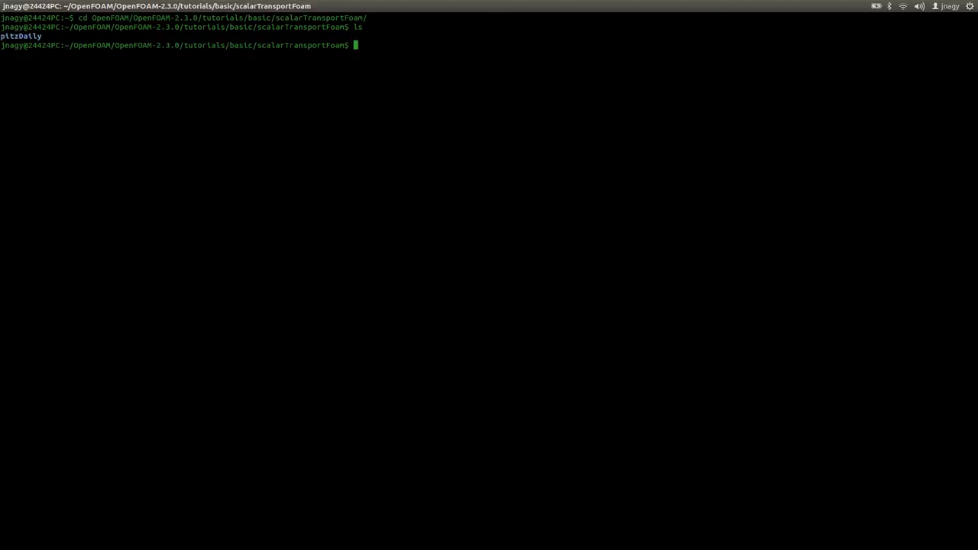
Step: Copy the compressible sonicFoam laminar shockTube case into scalarTransportFoam
{"action": "type", "text": "cp -r ../../com"}
{"action": "key", "text": "Tab"}
{"action": "type", "text": "sonicF"}
{"action": "key", "text": "Tab"}
{"action": "type", "text": "l"}
{"action": "key", "text": "Tab"}
{"action": "type", "text": "s"}
{"action": "key", "text": "Tab"}
{"action": "type", "text": "."}
{"action": "key", "text": "Return"}
{"action": "type", "text": "ls"}
{"action": "key", "text": "Return"}
Step: Rename the shockTube copy to discretization_baseCase
{"action": "type", "text": "mv s"}
{"action": "key", "text": "Tab"}
{"action": "type", "text": "d"}
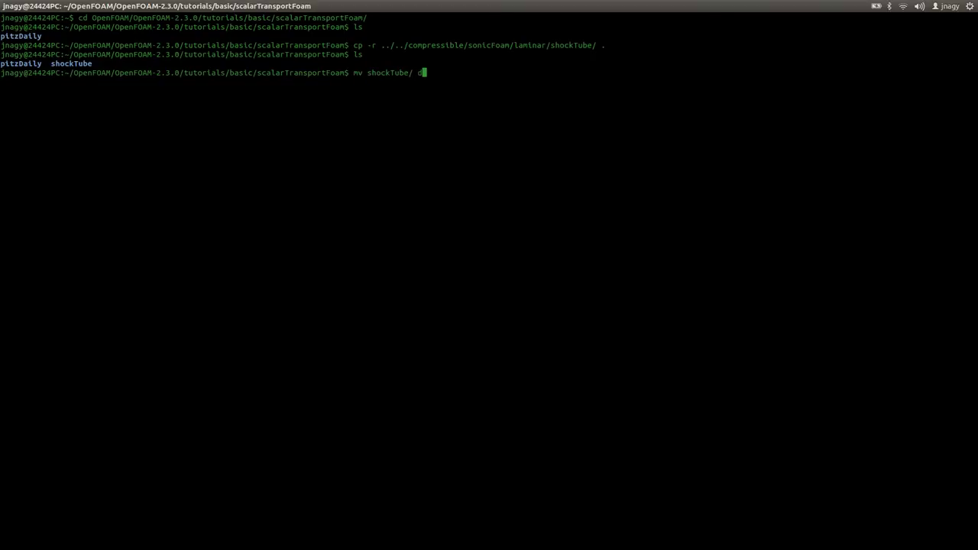
{"action": "type", "text": "iscretization_baseCase"}
{"action": "key", "text": "Return"}
{"action": "type", "text": "ls"}
{"action": "key", "text": "Return"}
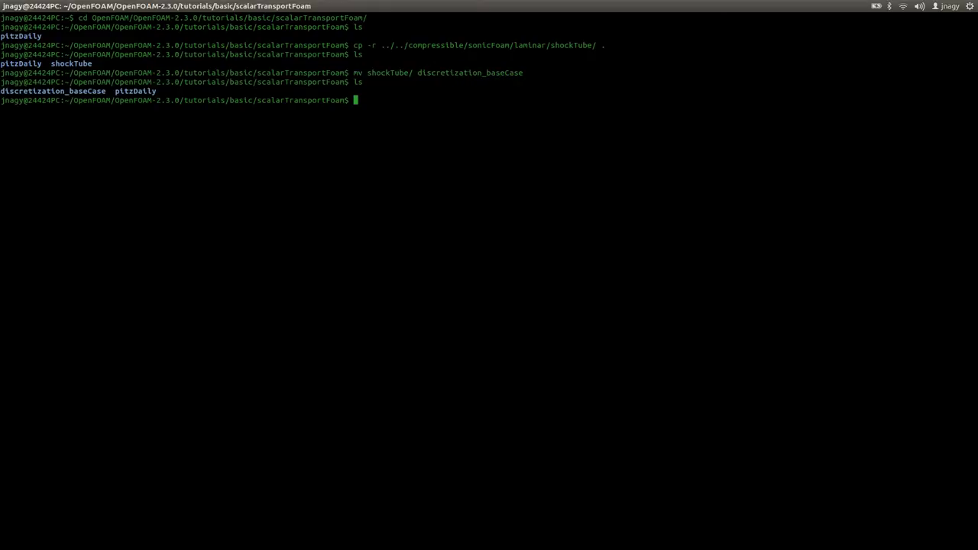
Step: Delete the magU and p files from discretization_baseCase's 0 folder
{"action": "type", "text": "cd d"}
{"action": "key", "text": "Tab"}
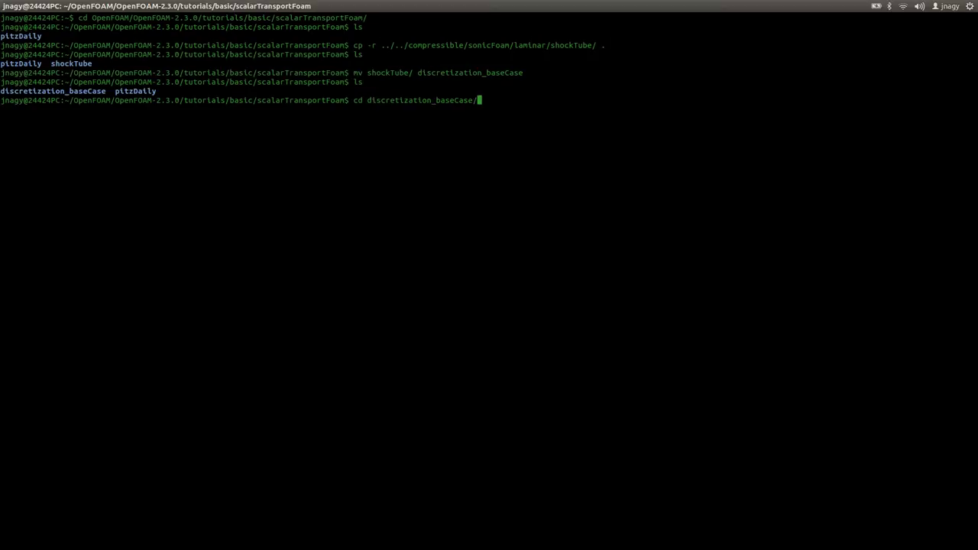
{"action": "key", "text": "Return"}
{"action": "type", "text": "ls"}
{"action": "key", "text": "Return"}
{"action": "type", "text": "cd 0"}
{"action": "key", "text": "Return"}
{"action": "type", "text": "ls"}
{"action": "key", "text": "Return"}
{"action": "type", "text": "rm ma"}
{"action": "key", "text": "Tab"}
{"action": "type", "text": "p"}
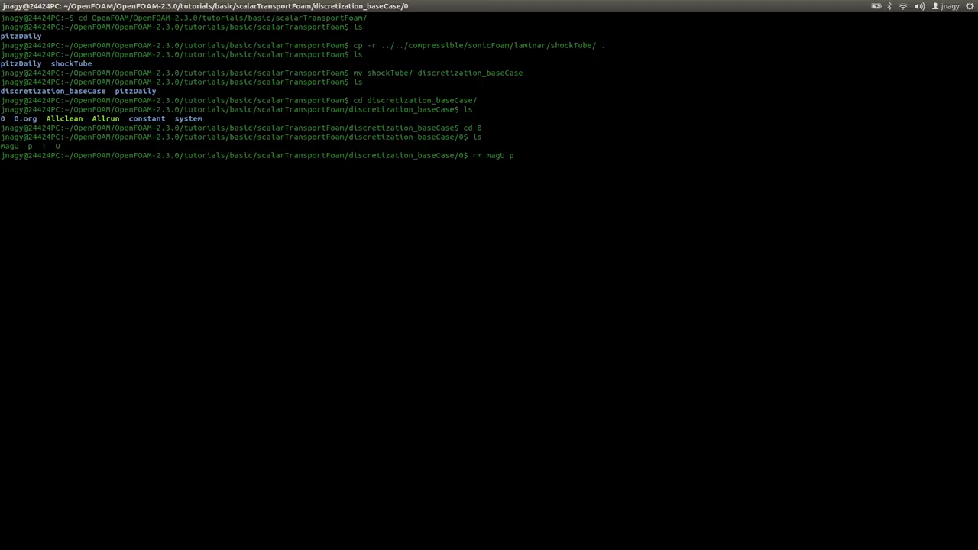
{"action": "key", "text": "Return"}
{"action": "type", "text": "ls"}
{"action": "key", "text": "Return"}
{"action": "type", "text": "nano T"}
Step: Change the sides boundary type in T from zeroGradient to inletOutlet
{"action": "key", "text": "Return"}
{"action": "key", "text": "Down"}
{"action": "key", "text": "Down"}
{"action": "key", "text": "Down"}
{"action": "key", "text": "Down"}
{"action": "key", "text": "Down"}
{"action": "key", "text": "Down"}
{"action": "key", "text": "Down"}
{"action": "key", "text": "Down"}
{"action": "key", "text": "Down"}
{"action": "key", "text": "Down"}
{"action": "key", "text": "Down"}
{"action": "key", "text": "Down"}
{"action": "key", "text": "Down"}
{"action": "key", "text": "Down"}
{"action": "key", "text": "Down"}
{"action": "key", "text": "Down"}
{"action": "key", "text": "Down"}
{"action": "key", "text": "Down"}
{"action": "key", "text": "Down"}
{"action": "key", "text": "Down"}
{"action": "key", "text": "Down"}
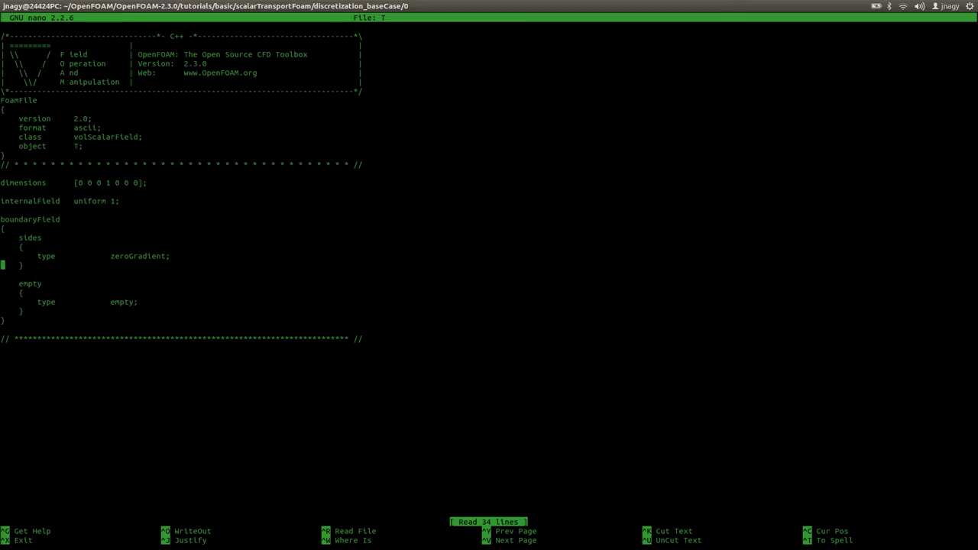
{"action": "key", "text": "End"}
{"action": "key", "text": "Left"}
{"action": "key", "text": "BackSpace"}
{"action": "key", "text": "BackSpace"}
{"action": "key", "text": "BackSpace"}
{"action": "key", "text": "BackSpace"}
{"action": "key", "text": "BackSpace"}
{"action": "key", "text": "BackSpace"}
{"action": "key", "text": "BackSpace"}
{"action": "key", "text": "BackSpace"}
{"action": "key", "text": "BackSpace"}
{"action": "key", "text": "BackSpace"}
{"action": "key", "text": "BackSpace"}
{"action": "key", "text": "BackSpace"}
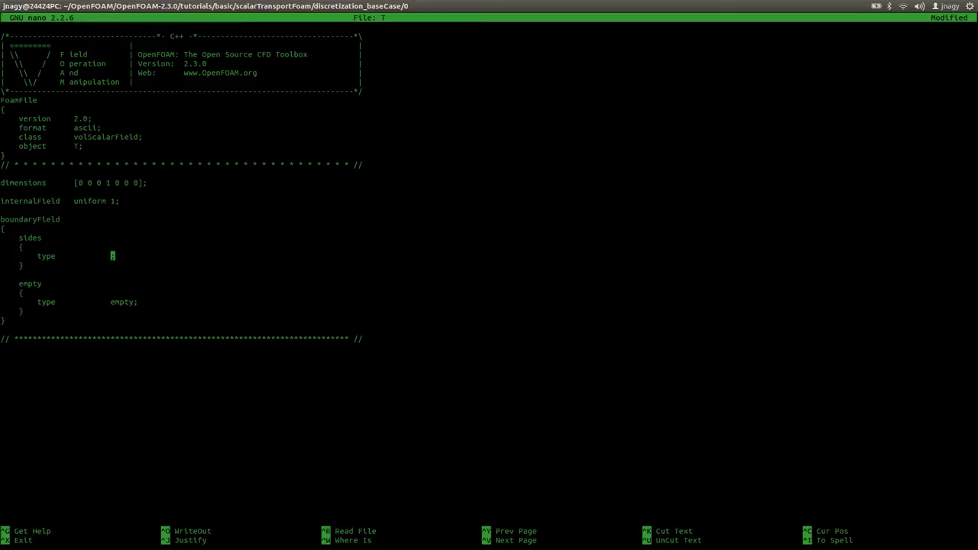
{"action": "type", "text": "inletOutlet;"}
Step: Add inletValue uniform 0; and value uniform 0; lines under the sides type
{"action": "key", "text": "Right"}
{"action": "key", "text": "Return"}
{"action": "key", "text": "Tab"}
{"action": "type", "text": "inla"}
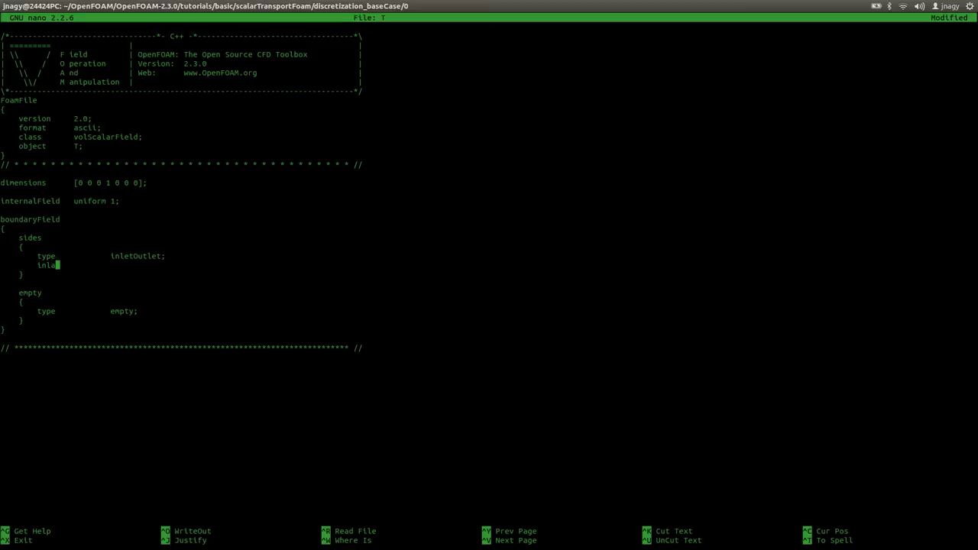
{"action": "type", "text": "etValue"}
{"action": "key", "text": "Tab"}
{"action": "type", "text": "uniform 0;"}
{"action": "key", "text": "Return"}
{"action": "key", "text": "Tab"}
{"action": "type", "text": "value"}
{"action": "key", "text": "Tab"}
{"action": "key", "text": "Tab"}
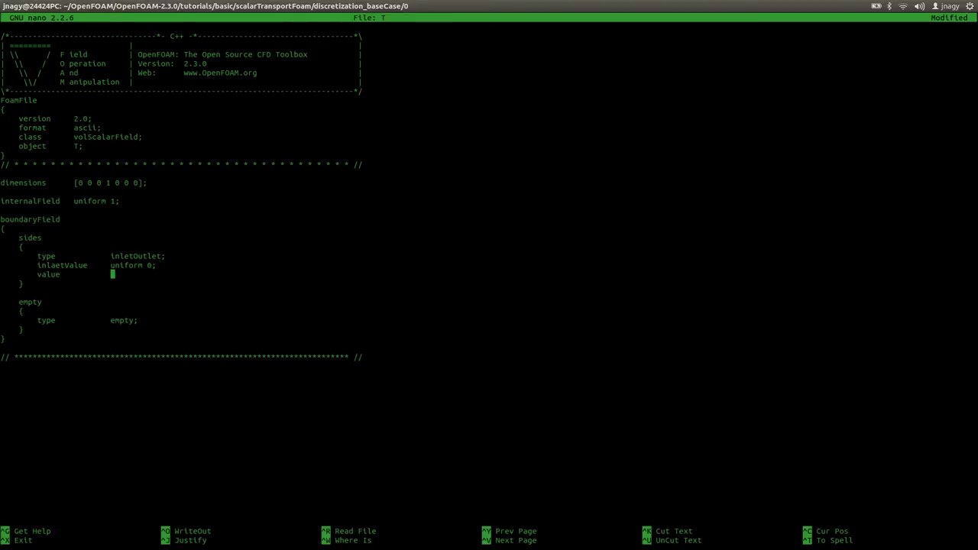
{"action": "type", "text": "uniform 0;"}
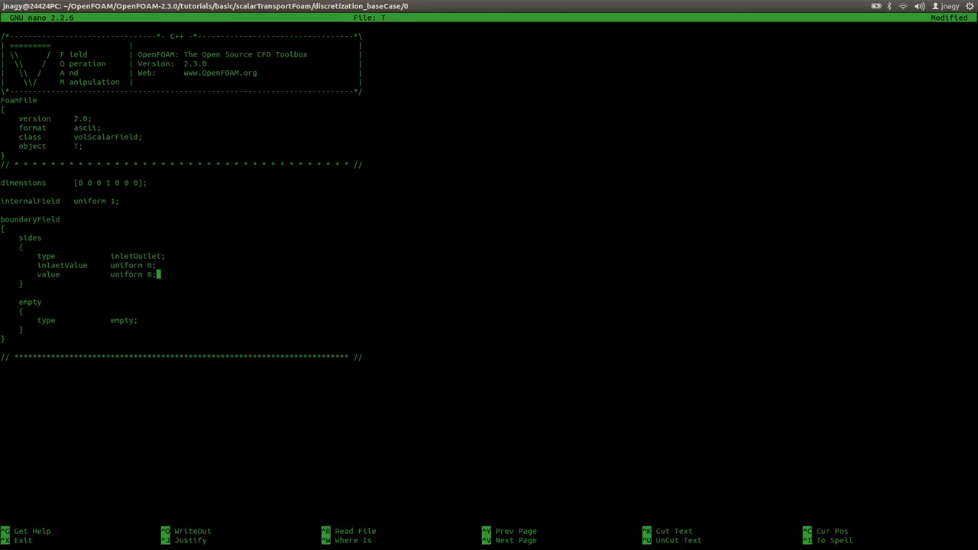
Step: Correct the misspelled inlaetValue entry to inletValue
{"action": "key", "text": "Up"}
{"action": "key", "text": "Left"}
{"action": "key", "text": "Left"}
{"action": "key", "text": "Left"}
{"action": "key", "text": "Left"}
{"action": "key", "text": "Left"}
{"action": "key", "text": "Left"}
{"action": "key", "text": "Left"}
{"action": "key", "text": "Left"}
{"action": "key", "text": "Left"}
{"action": "key", "text": "Left"}
{"action": "key", "text": "Left"}
{"action": "key", "text": "Left"}
{"action": "key", "text": "Left"}
{"action": "key", "text": "Left"}
{"action": "key", "text": "Left"}
{"action": "key", "text": "Left"}
{"action": "key", "text": "Left"}
{"action": "key", "text": "Left"}
{"action": "key", "text": "Left"}
{"action": "key", "text": "Left"}
{"action": "key", "text": "Right"}
{"action": "key", "text": "Right"}
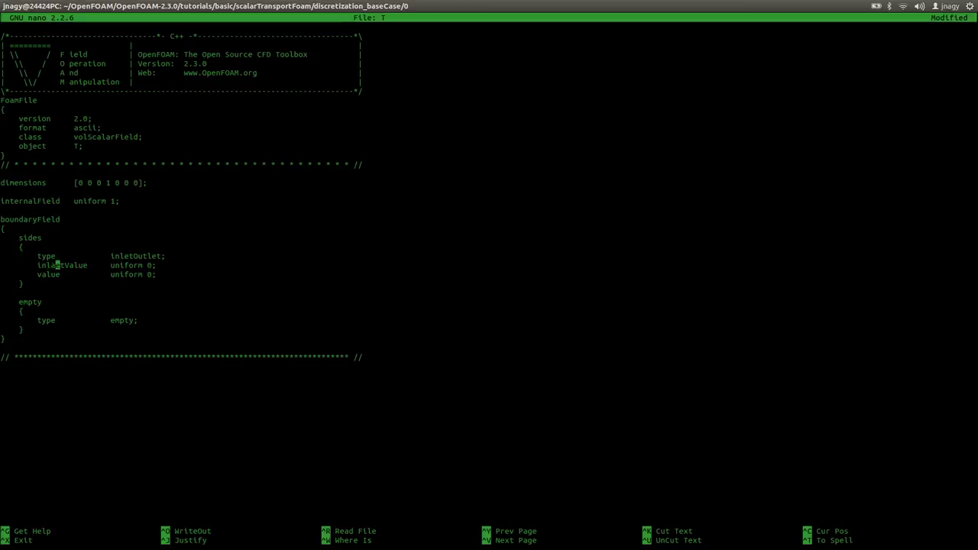
{"action": "key", "text": "BackSpace"}
Step: Save the T file and exit nano
{"action": "key", "text": "ctrl+o"}
{"action": "key", "text": "Return"}
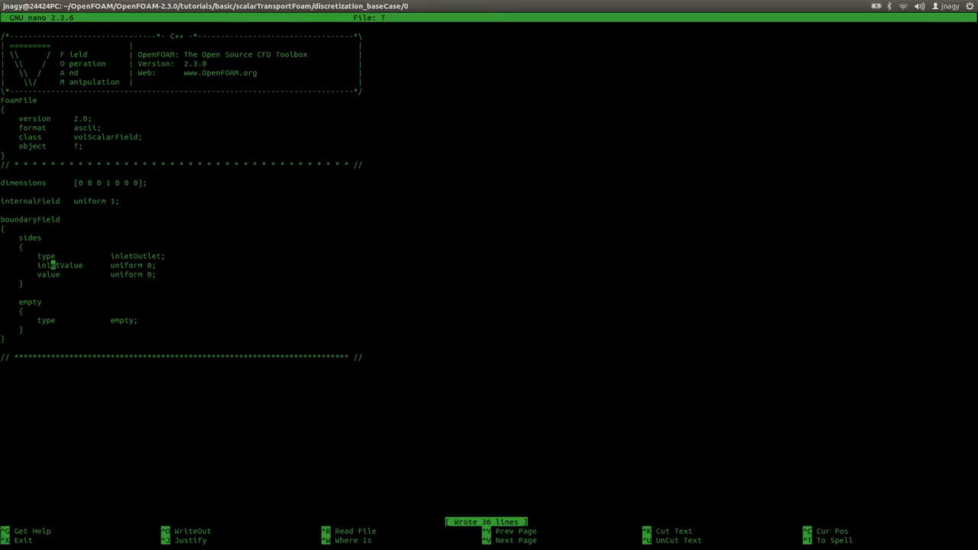
{"action": "key", "text": "ctrl+x"}
{"action": "type", "text": "nano U"}
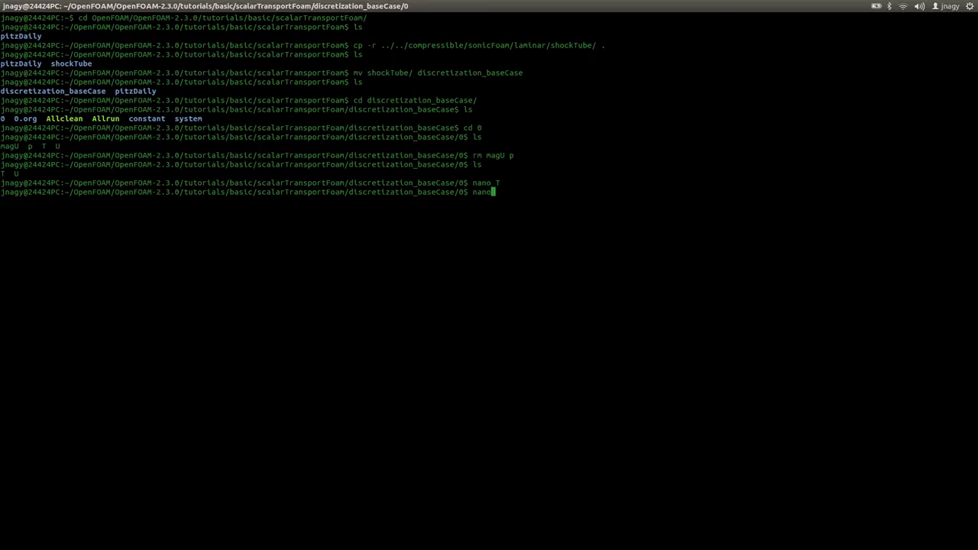
{"action": "key", "text": "Return"}
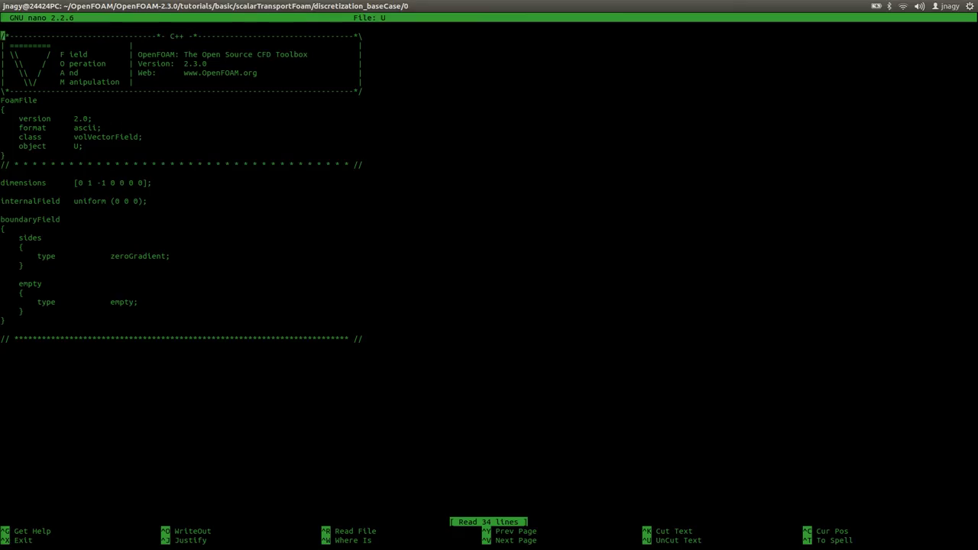
Step: Close U unchanged, then delete 0.org, Allrun and Allclean from the case folder
{"action": "key", "text": "ctrl+x"}
{"action": "type", "text": "cd .."}
{"action": "key", "text": "Return"}
{"action": "type", "text": "ls"}
{"action": "key", "text": "Return"}
{"action": "type", "text": "rm -r "}
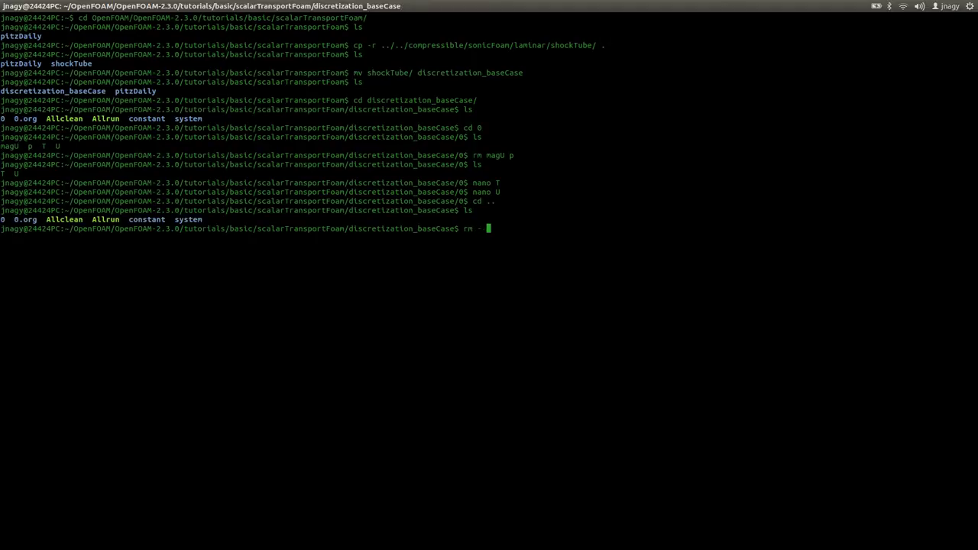
{"action": "type", "text": "0."}
{"action": "key", "text": "Tab"}
{"action": "key", "text": "Return"}
{"action": "type", "text": "rm All"}
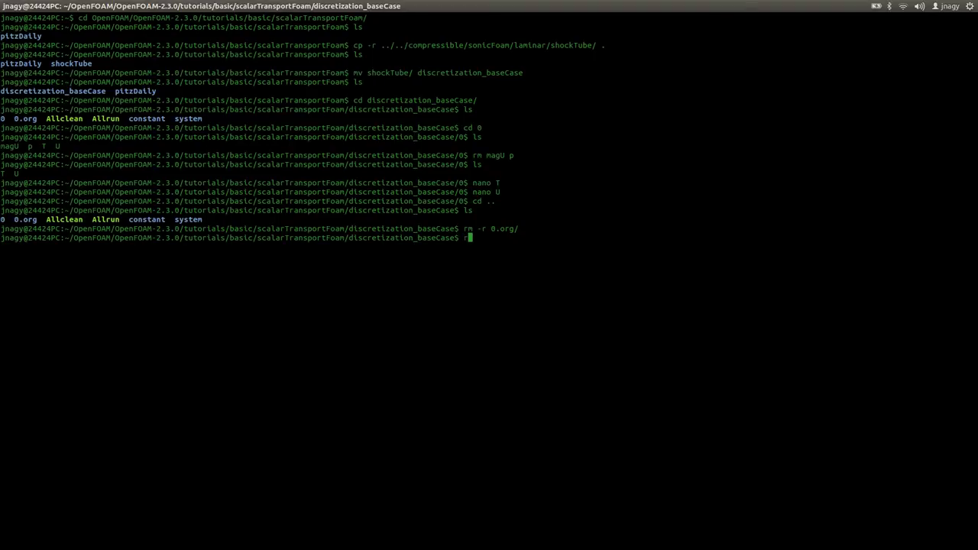
{"action": "type", "text": "r"}
{"action": "key", "text": "Tab"}
{"action": "type", "text": "All"}
{"action": "type", "text": "c"}
{"action": "key", "text": "Tab"}
{"action": "key", "text": "Return"}
Step: Delete thermophysicalProperties and turbulenceProperties from the constant folder
{"action": "type", "text": "ls"}
{"action": "key", "text": "Return"}
{"action": "type", "text": "cd con"}
{"action": "key", "text": "Tab"}
{"action": "key", "text": "Return"}
{"action": "type", "text": "ls"}
{"action": "key", "text": "Return"}
{"action": "type", "text": "rm th"}
{"action": "key", "text": "Tab"}
{"action": "type", "text": "tu"}
{"action": "key", "text": "Tab"}
{"action": "key", "text": "Return"}
{"action": "type", "text": "ls"}
{"action": "key", "text": "Return"}
Step: Copy pitzDaily's constant/transportProperties into the case's constant folder
{"action": "type", "text": "c"}
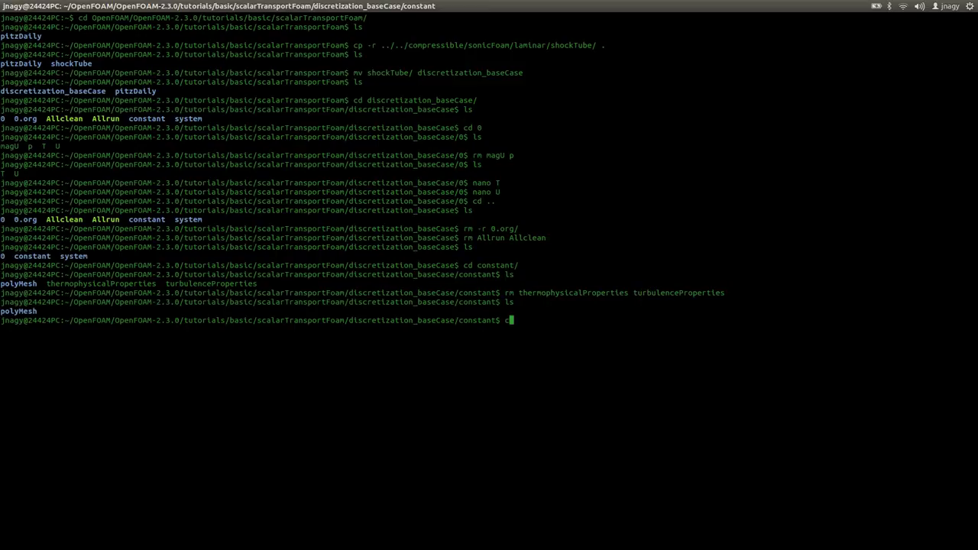
{"action": "type", "text": "p ../../pi"}
{"action": "key", "text": "Tab"}
{"action": "type", "text": "c"}
{"action": "key", "text": "Tab"}
{"action": "type", "text": "tr"}
{"action": "key", "text": "Tab"}
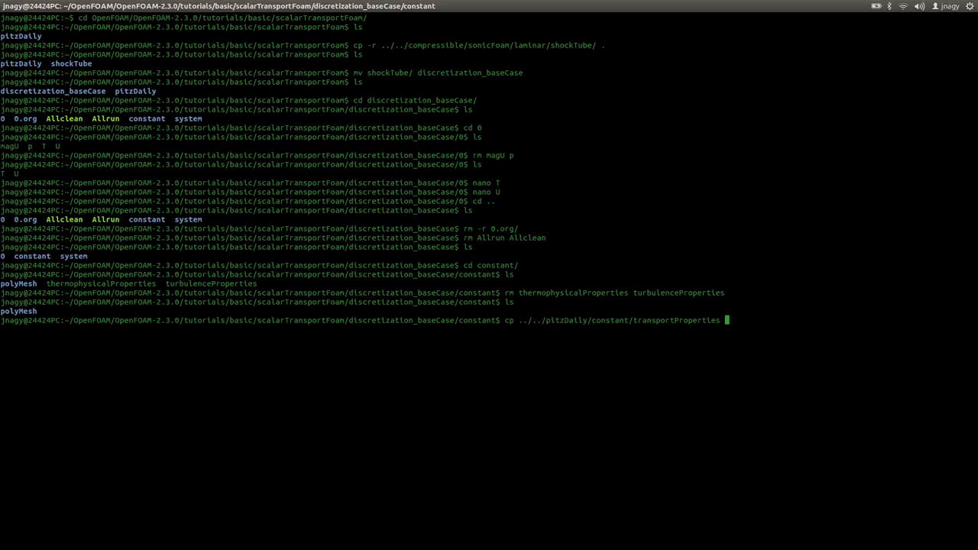
{"action": "type", "text": "."}
{"action": "key", "text": "Return"}
{"action": "type", "text": "ls"}
{"action": "key", "text": "Return"}
{"action": "type", "text": "nano tr"}
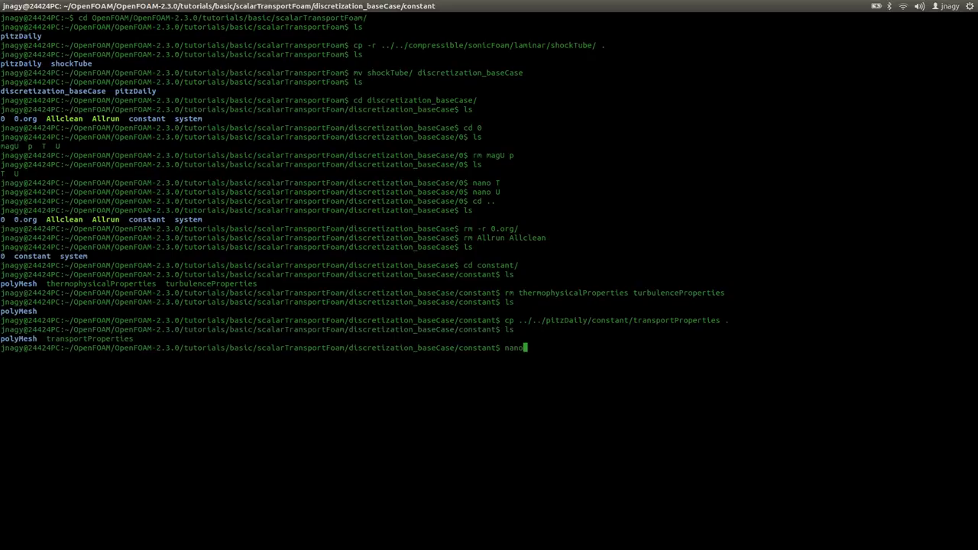
{"action": "key", "text": "Tab"}
{"action": "key", "text": "Return"}
{"action": "key", "text": "Down"}
{"action": "key", "text": "Down"}
{"action": "key", "text": "Down"}
{"action": "key", "text": "Down"}
{"action": "key", "text": "Down"}
{"action": "key", "text": "Down"}
{"action": "key", "text": "Down"}
{"action": "key", "text": "Down"}
{"action": "key", "text": "Down"}
{"action": "key", "text": "Down"}
{"action": "key", "text": "Down"}
{"action": "key", "text": "Down"}
{"action": "key", "text": "Down"}
{"action": "key", "text": "Down"}
{"action": "key", "text": "Down"}
{"action": "key", "text": "Down"}
{"action": "key", "text": "Down"}
{"action": "key", "text": "Down"}
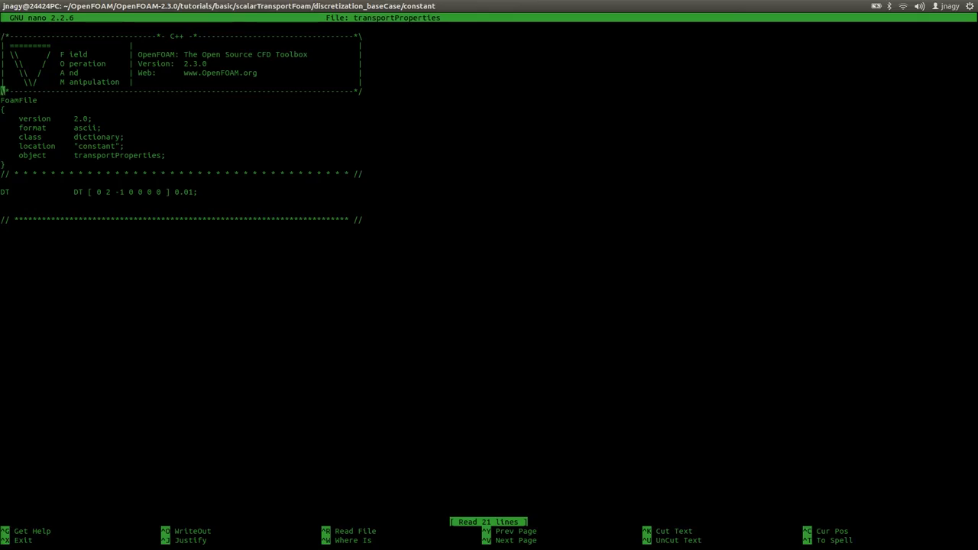
Step: Trim the end of the DT line, save transportProperties, and return to the terminal
{"action": "key", "text": "Left"}
{"action": "key", "text": "Left"}
{"action": "key", "text": "BackSpace"}
{"action": "key", "text": "ctrl+o"}
{"action": "key", "text": "Return"}
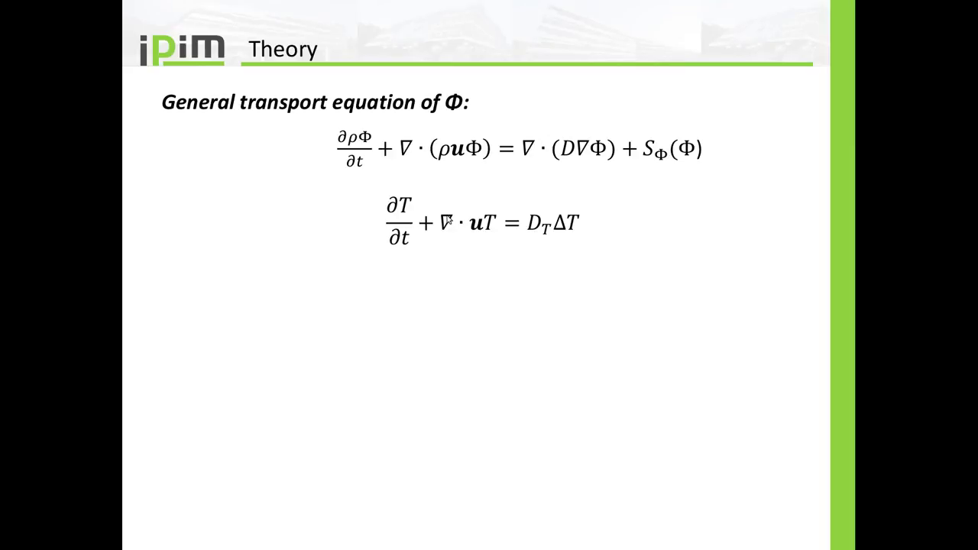
{"action": "key", "text": "alt+Tab"}
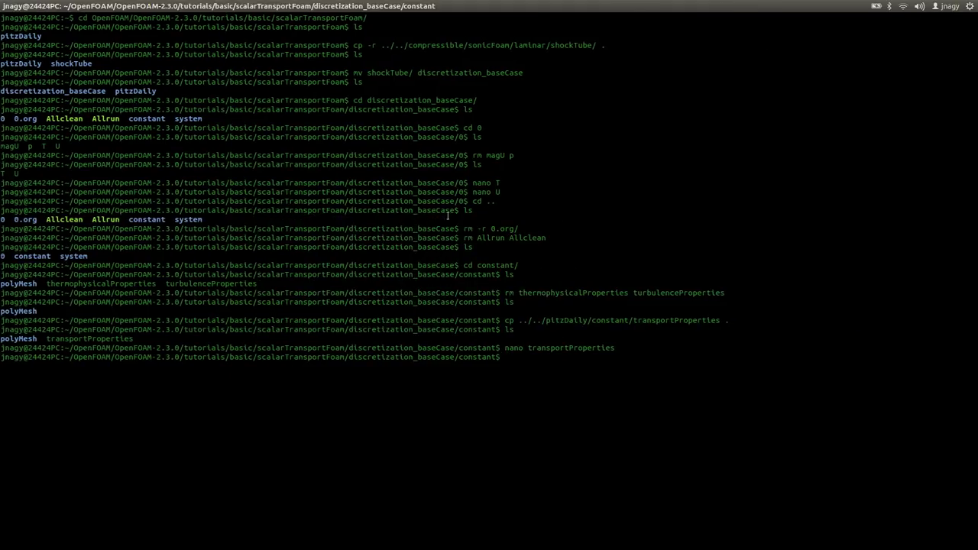
Step: Enter the polyMesh folder and list its contents
{"action": "type", "text": "cd p"}
{"action": "key", "text": "Tab"}
{"action": "key", "text": "Return"}
{"action": "type", "text": "ls"}
{"action": "key", "text": "Return"}
Step: Review blockMeshDict's 1000 1 1 cell counts, empty patch and ±5 vertices, closing unchanged
{"action": "type", "text": "nano b"}
{"action": "key", "text": "Tab"}
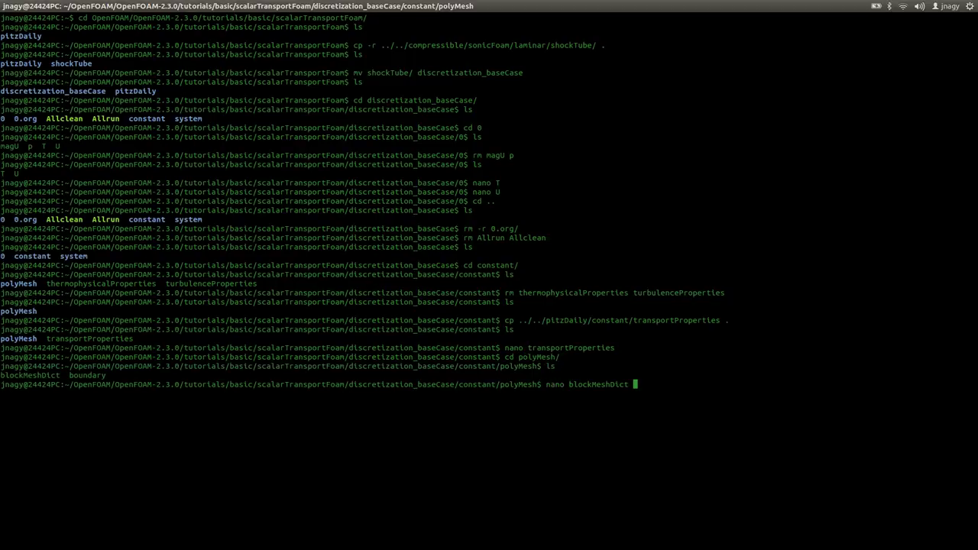
{"action": "key", "text": "Return"}
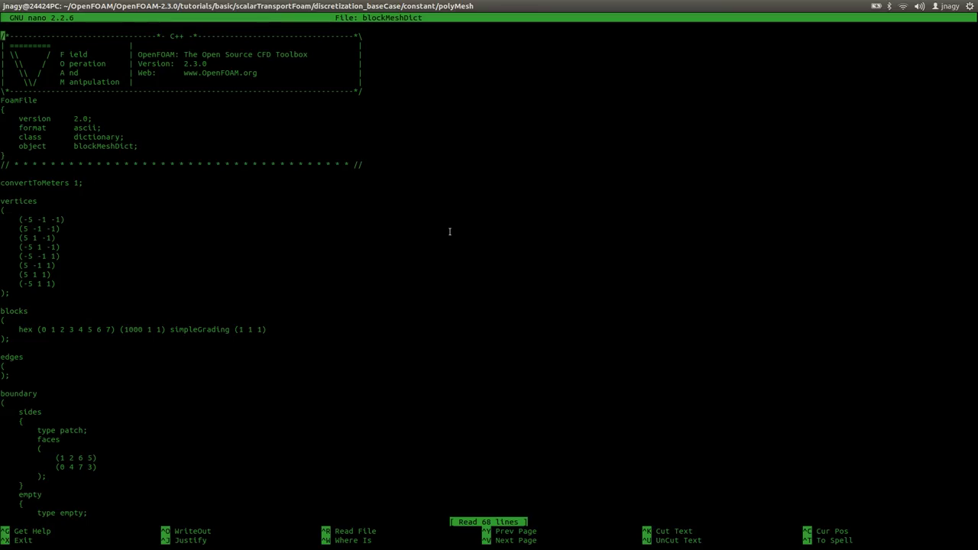
{"action": "double_click", "coordinate": [132, 330]}
{"action": "left_click_drag", "start_coordinate": [147, 329], "coordinate": [162, 330]}
{"action": "left_click", "coordinate": [160, 330]}
{"action": "left_click_drag", "start_coordinate": [23, 495], "coordinate": [86, 513]}
{"action": "left_click", "coordinate": [79, 276]}
{"action": "double_click", "coordinate": [25, 219]}
{"action": "left_click_drag", "start_coordinate": [20, 229], "coordinate": [32, 229]}
{"action": "key", "text": "ctrl+x"}
Step: Go up two levels into the case's system folder and list its files
{"action": "type", "text": "cd .."}
{"action": "key", "text": "Return"}
{"action": "type", "text": "cd .."}
{"action": "key", "text": "Return"}
{"action": "type", "text": "cd system/"}
{"action": "key", "text": "Return"}
{"action": "type", "text": "ls"}
{"action": "key", "text": "Return"}
Step: Begin an rm command naming controlDict and fvSchemes
{"action": "type", "text": "rm c"}
{"action": "key", "text": "Tab"}
{"action": "type", "text": "fvS"}
{"action": "key", "text": "Tab"}
Step: Delete the old controlDict, fvSchemes and fvSolution, then list what remains
{"action": "type", "text": "fvSo"}
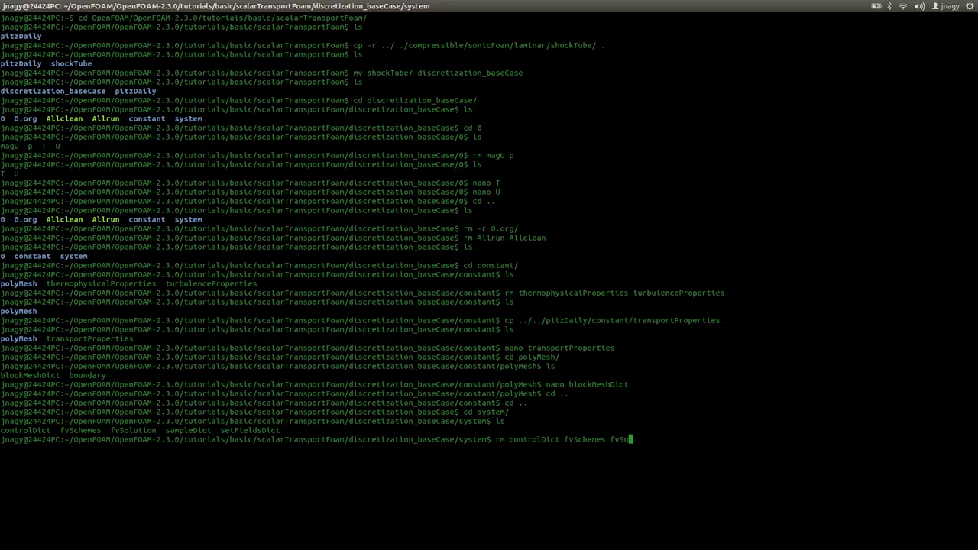
{"action": "key", "text": "Tab"}
{"action": "key", "text": "Return"}
{"action": "type", "text": "ls"}
{"action": "key", "text": "Return"}
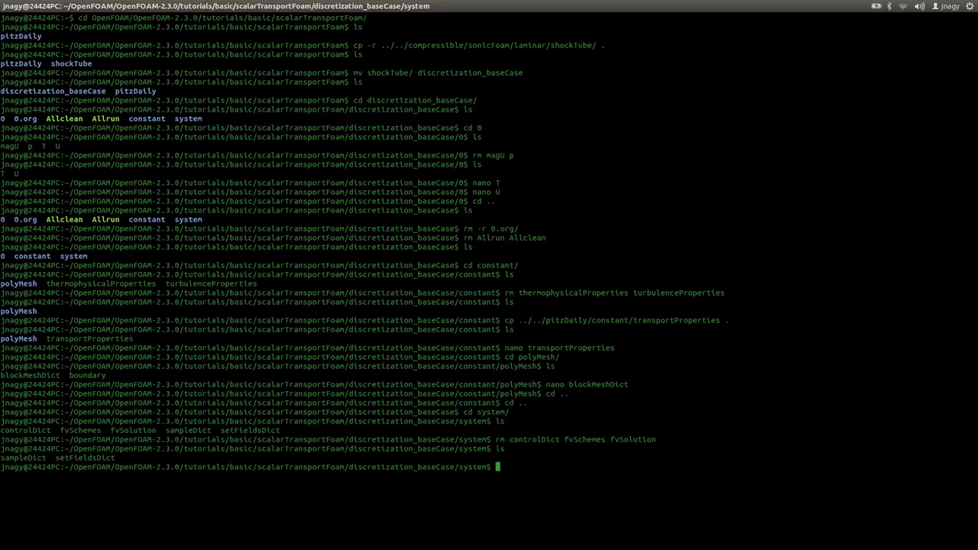
Step: Copy controlDict from ../../pitzDaily/system into the system folder
{"action": "type", "text": "cp ../../p"}
{"action": "key", "text": "Tab"}
{"action": "type", "text": "sy"}
{"action": "key", "text": "Tab"}
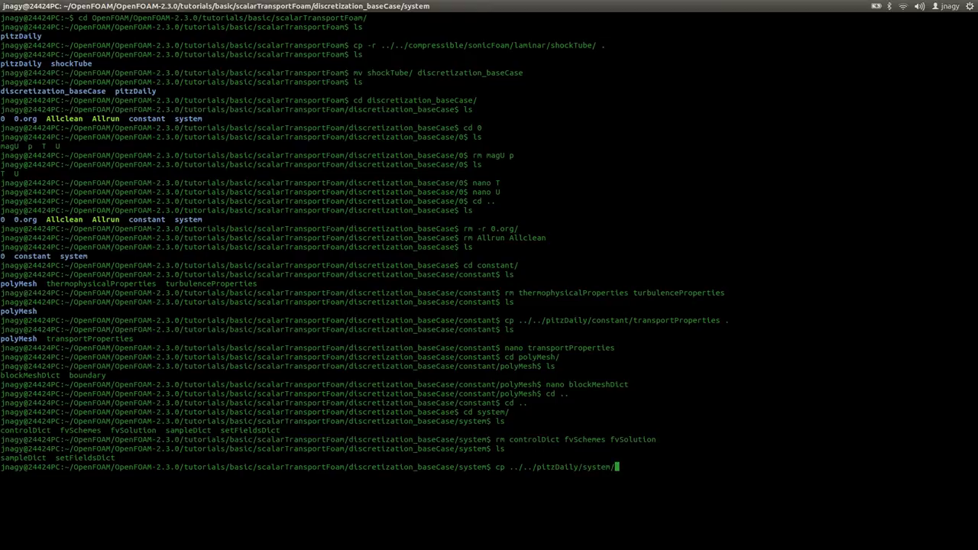
{"action": "type", "text": "c"}
{"action": "key", "text": "Tab"}
{"action": "type", "text": "."}
{"action": "key", "text": "Return"}
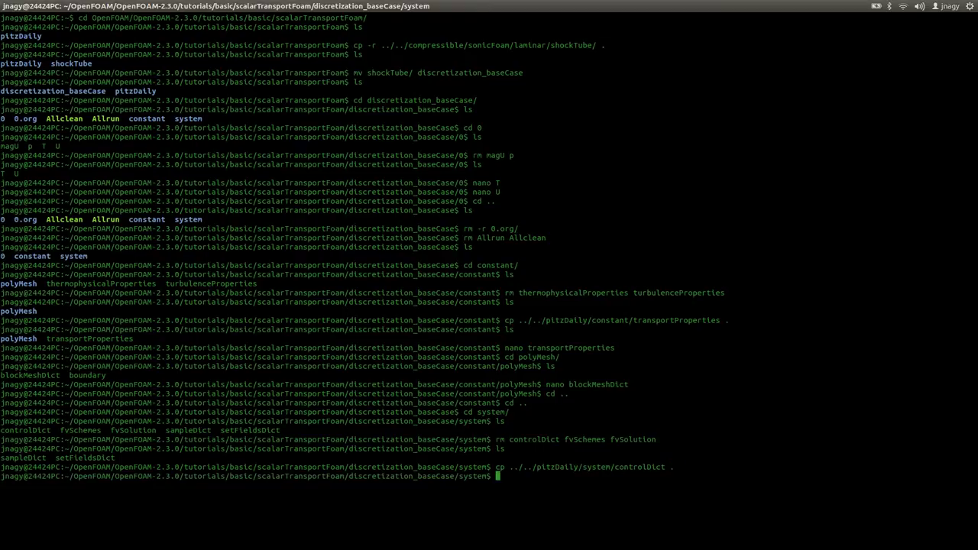
Step: Copy pitzDaily's fvSolution into the system folder, fixing the missing destination
{"action": "key", "text": "Up"}
{"action": "key", "text": "BackSpace"}
{"action": "key", "text": "BackSpace"}
{"action": "key", "text": "BackSpace"}
{"action": "key", "text": "BackSpace"}
{"action": "key", "text": "BackSpace"}
{"action": "key", "text": "BackSpace"}
{"action": "key", "text": "BackSpace"}
{"action": "key", "text": "BackSpace"}
{"action": "key", "text": "BackSpace"}
{"action": "key", "text": "BackSpace"}
{"action": "key", "text": "BackSpace"}
{"action": "key", "text": "BackSpace"}
{"action": "key", "text": "BackSpace"}
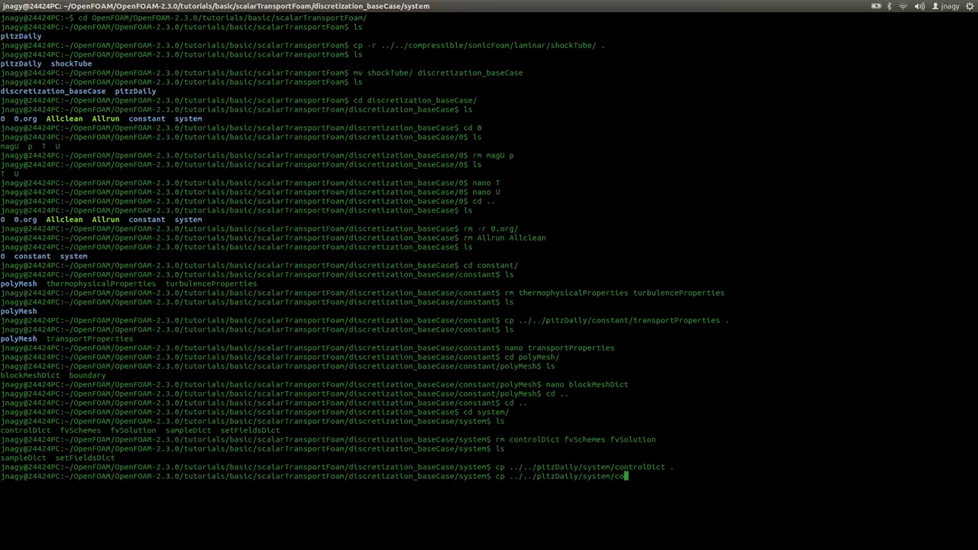
{"action": "type", "text": "fvS"}
{"action": "key", "text": "Tab"}
{"action": "key", "text": "Return"}
{"action": "key", "text": "Up"}
{"action": "type", "text": "."}
{"action": "key", "text": "Return"}
Step: Copy pitzDaily's fvSchemes into the system folder and list the files
{"action": "key", "text": "Up"}
{"action": "key", "text": "BackSpace"}
{"action": "key", "text": "BackSpace"}
{"action": "key", "text": "BackSpace"}
{"action": "key", "text": "BackSpace"}
{"action": "key", "text": "BackSpace"}
{"action": "key", "text": "BackSpace"}
{"action": "key", "text": "BackSpace"}
{"action": "key", "text": "BackSpace"}
{"action": "key", "text": "BackSpace"}
{"action": "type", "text": "c"}
{"action": "key", "text": "Tab"}
{"action": "type", "text": "."}
{"action": "key", "text": "Return"}
{"action": "type", "text": "ls"}
{"action": "key", "text": "Return"}
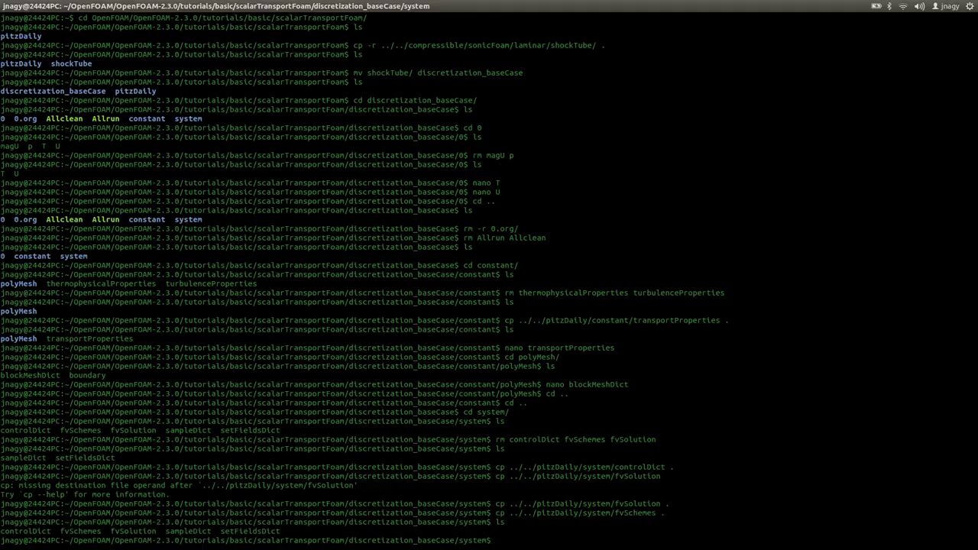
Step: Open controlDict in nano and set endTime to 5
{"action": "type", "text": "nano c"}
{"action": "key", "text": "Tab"}
{"action": "key", "text": "Return"}
{"action": "key", "text": "Down"}
{"action": "key", "text": "Down"}
{"action": "key", "text": "Down"}
{"action": "key", "text": "Down"}
{"action": "key", "text": "Down"}
{"action": "key", "text": "Down"}
{"action": "key", "text": "Down"}
{"action": "key", "text": "Down"}
{"action": "key", "text": "Down"}
{"action": "key", "text": "Down"}
{"action": "key", "text": "Down"}
{"action": "key", "text": "Down"}
{"action": "key", "text": "Down"}
{"action": "key", "text": "Down"}
{"action": "key", "text": "Down"}
{"action": "key", "text": "Down"}
{"action": "key", "text": "Down"}
{"action": "key", "text": "Down"}
{"action": "key", "text": "Down"}
{"action": "key", "text": "Down"}
Step: Start trimming the extra zeros from the deltaT value
{"action": "key", "text": "Down"}
{"action": "key", "text": "Down"}
{"action": "key", "text": "Down"}
{"action": "key", "text": "End"}
{"action": "key", "text": "BackSpace"}
{"action": "key", "text": "BackSpace"}
{"action": "key", "text": "BackSpace"}
{"action": "key", "text": "BackSpace"}
{"action": "type", "text": "5"}
{"action": "key", "text": "Down"}
{"action": "key", "text": "Down"}
{"action": "key", "text": "End"}
{"action": "key", "text": "Left"}
{"action": "key", "text": "Left"}
{"action": "key", "text": "BackSpace"}
{"action": "key", "text": "BackSpace"}
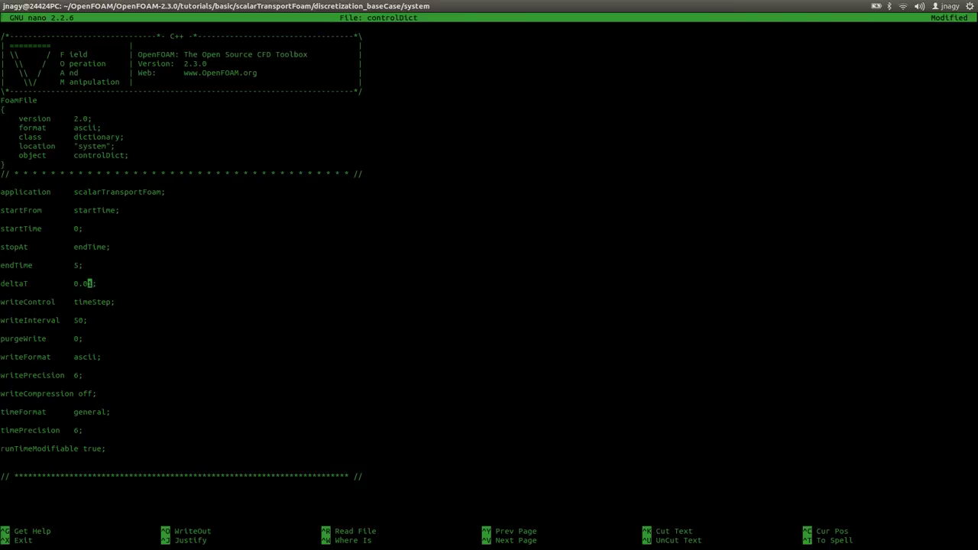
Step: Set deltaT to 0.005, writeControl to runTime and writeInterval to 1
{"action": "type", "text": "05"}
{"action": "key", "text": "Right"}
{"action": "key", "text": "Right"}
{"action": "key", "text": "Right"}
{"action": "key", "text": "BackSpace"}
{"action": "key", "text": "BackSpace"}
{"action": "key", "text": "BackSpace"}
{"action": "key", "text": "BackSpace"}
{"action": "key", "text": "BackSpace"}
{"action": "key", "text": "BackSpace"}
{"action": "key", "text": "BackSpace"}
{"action": "key", "text": "BackSpace"}
{"action": "type", "text": "runTime"}
{"action": "key", "text": "Down"}
{"action": "key", "text": "Left"}
{"action": "key", "text": "BackSpace"}
Step: Save and close controlDict, then switch to the Wikipedia CFL article
{"action": "key", "text": "ctrl+o"}
{"action": "key", "text": "Return"}
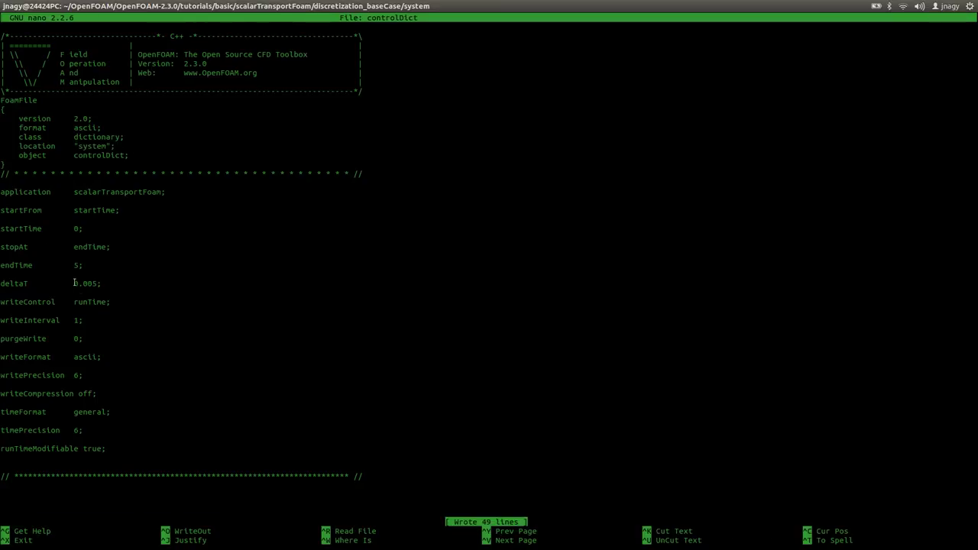
{"action": "left_click_drag", "start_coordinate": [74, 283], "coordinate": [163, 285]}
{"action": "key", "text": "ctrl+x"}
{"action": "key", "text": "alt+Tab"}
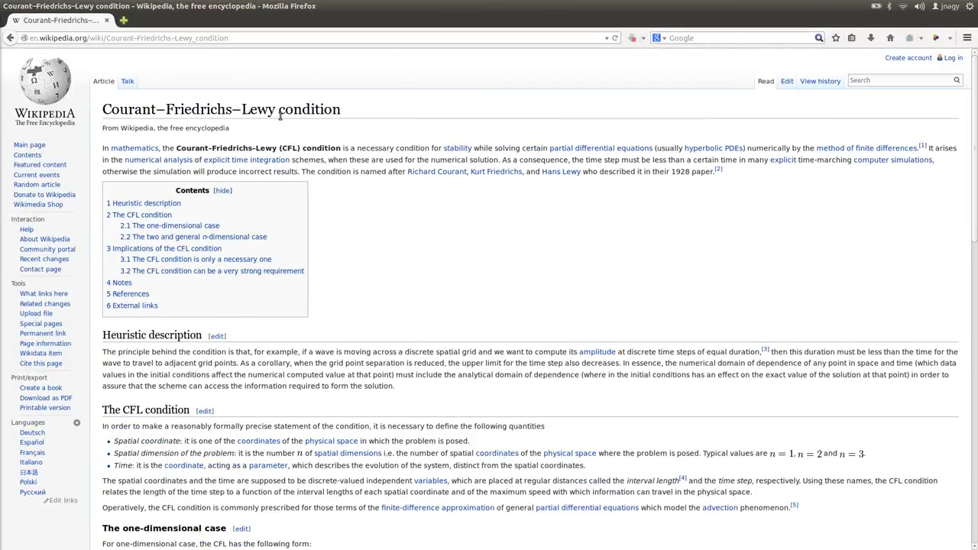
Step: Scroll to the one-dimensional CFL formula, then return to the terminal and type 'Co = U*dt/dx ='
{"action": "scroll", "coordinate": [465, 211], "scroll_direction": "down", "scroll_amount": 4}
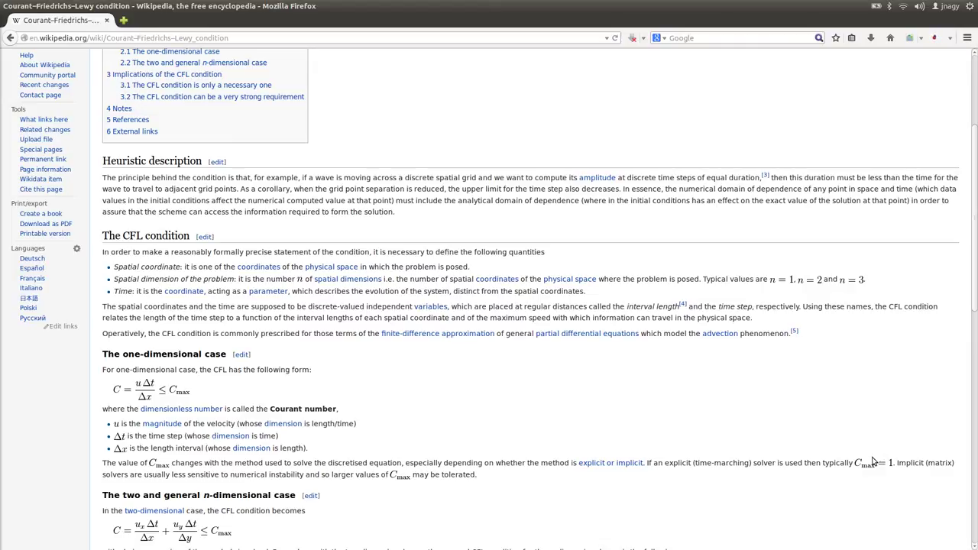
{"action": "key", "text": "alt+Tab"}
{"action": "type", "text": "Co = "}
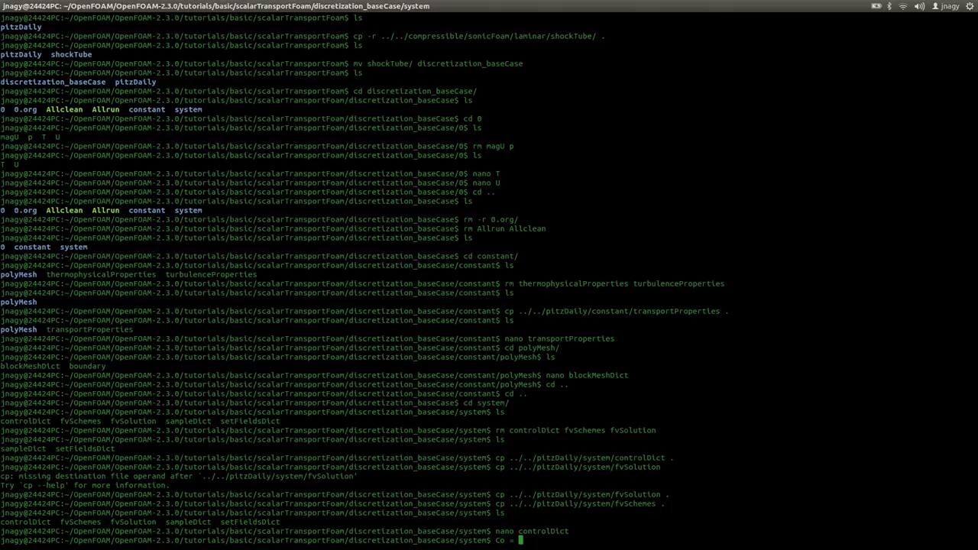
{"action": "type", "text": "U*dt/dx ="}
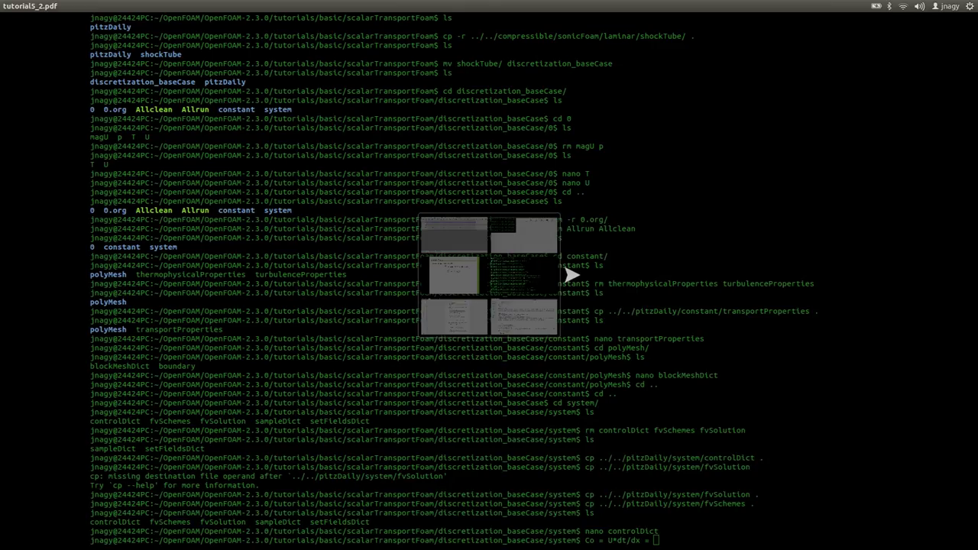
{"action": "type", "text": "1"}
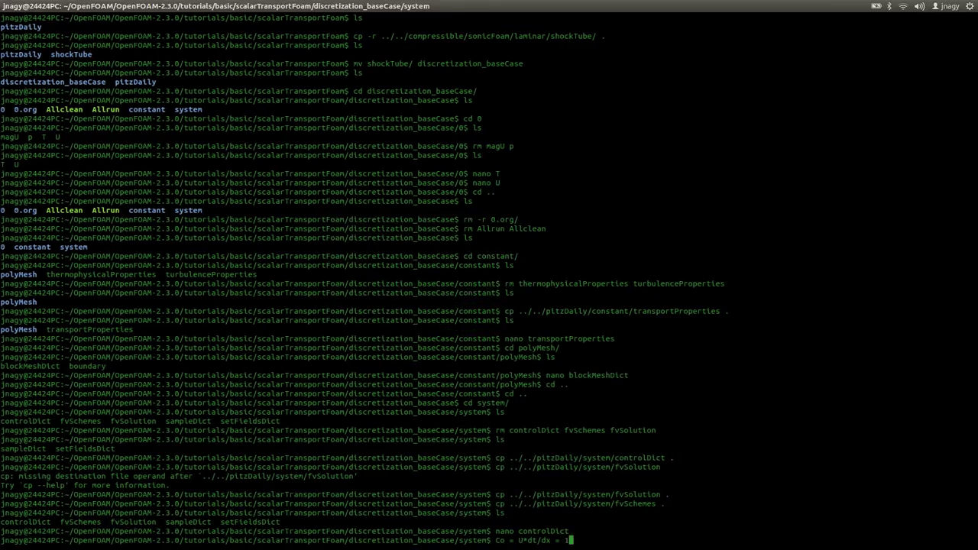
{"action": "type", "text": "*0.01/"}
{"action": "type", "text": "0.01 = 1"}
{"action": "key", "text": "alt+Tab"}
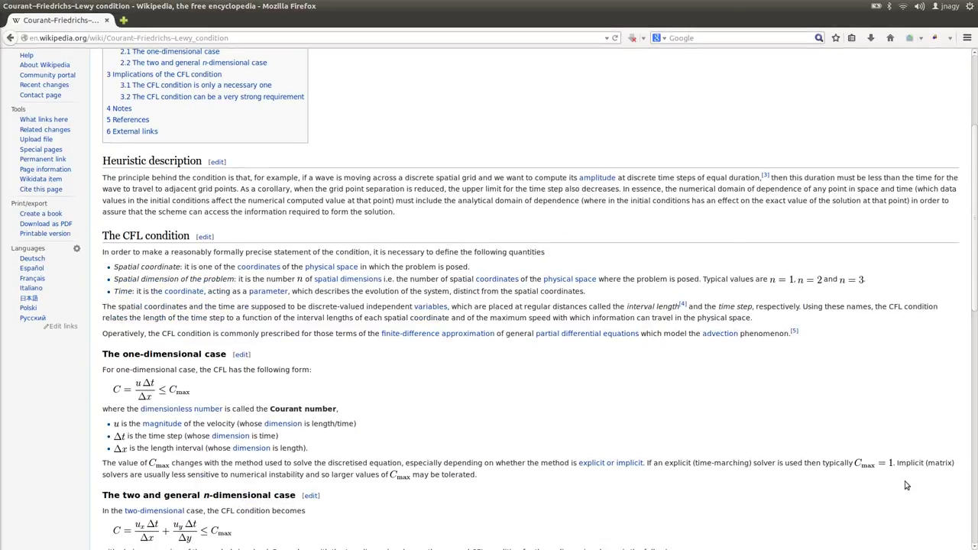
{"action": "key", "text": "alt+Tab"}
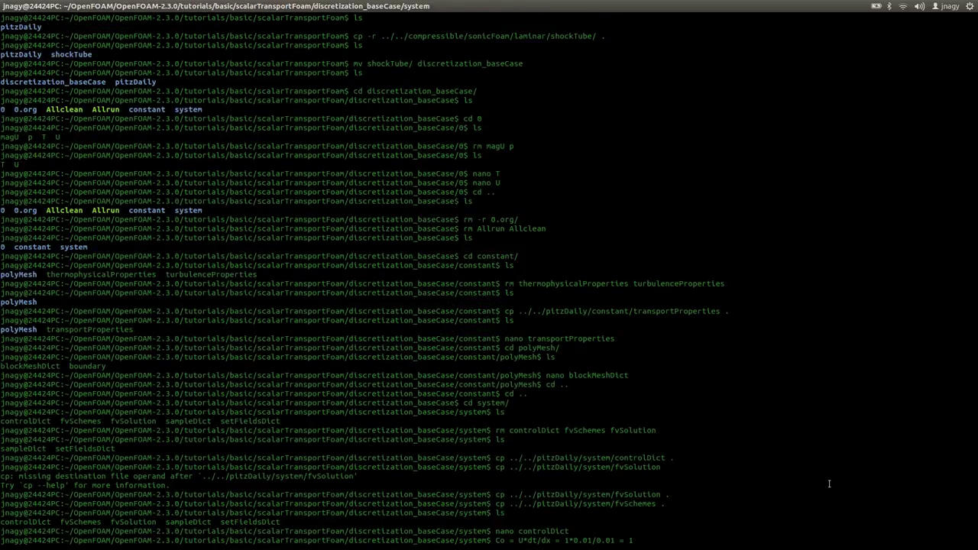
{"action": "key", "text": "Left"}
{"action": "key", "text": "Left"}
{"action": "key", "text": "Left"}
{"action": "key", "text": "Left"}
{"action": "key", "text": "Left"}
{"action": "key", "text": "Left"}
{"action": "key", "text": "Left"}
{"action": "key", "text": "Left"}
{"action": "key", "text": "Left"}
{"action": "key", "text": "BackSpace"}
{"action": "type", "text": "05"}
{"action": "key", "text": "End"}
{"action": "key", "text": "BackSpace"}
{"action": "type", "text": "0.5"}
{"action": "key", "text": "BackSpace"}
{"action": "key", "text": "BackSpace"}
{"action": "key", "text": "BackSpace"}
{"action": "key", "text": "BackSpace"}
{"action": "key", "text": "BackSpace"}
{"action": "key", "text": "BackSpace"}
{"action": "key", "text": "BackSpace"}
{"action": "key", "text": "BackSpace"}
{"action": "key", "text": "BackSpace"}
{"action": "key", "text": "BackSpace"}
{"action": "key", "text": "BackSpace"}
{"action": "key", "text": "BackSpace"}
{"action": "key", "text": "BackSpace"}
{"action": "key", "text": "BackSpace"}
{"action": "key", "text": "BackSpace"}
{"action": "key", "text": "BackSpace"}
{"action": "key", "text": "BackSpace"}
{"action": "key", "text": "BackSpace"}
{"action": "key", "text": "BackSpace"}
{"action": "key", "text": "BackSpace"}
{"action": "type", "text": "nano fvSchemes"}
{"action": "key", "text": "Return"}
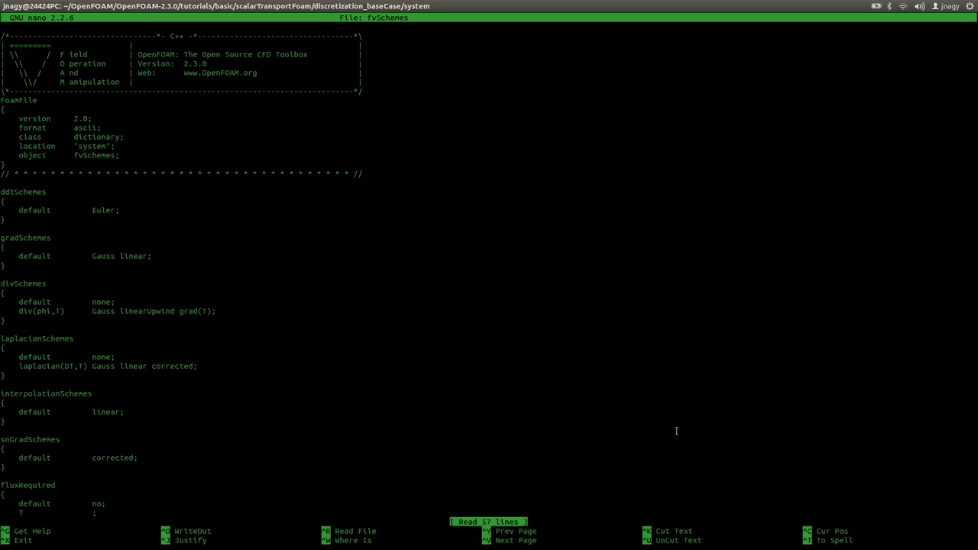
{"action": "left_click_drag", "start_coordinate": [120, 311], "coordinate": [222, 311]}
{"action": "left_click", "coordinate": [219, 311]}
{"action": "key", "text": "ctrl+x"}
{"action": "type", "text": "nano fvSolution"}
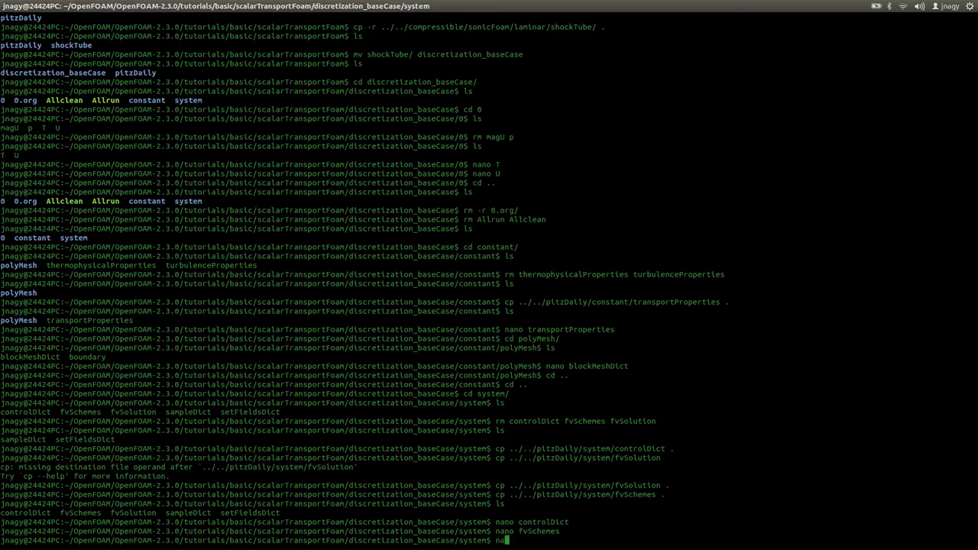
{"action": "key", "text": "Return"}
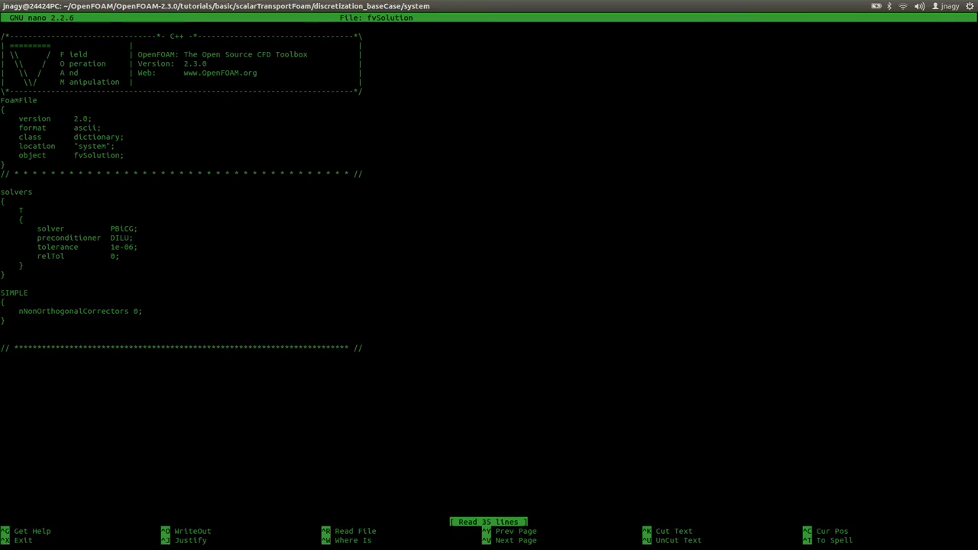
{"action": "key", "text": "ctrl+x"}
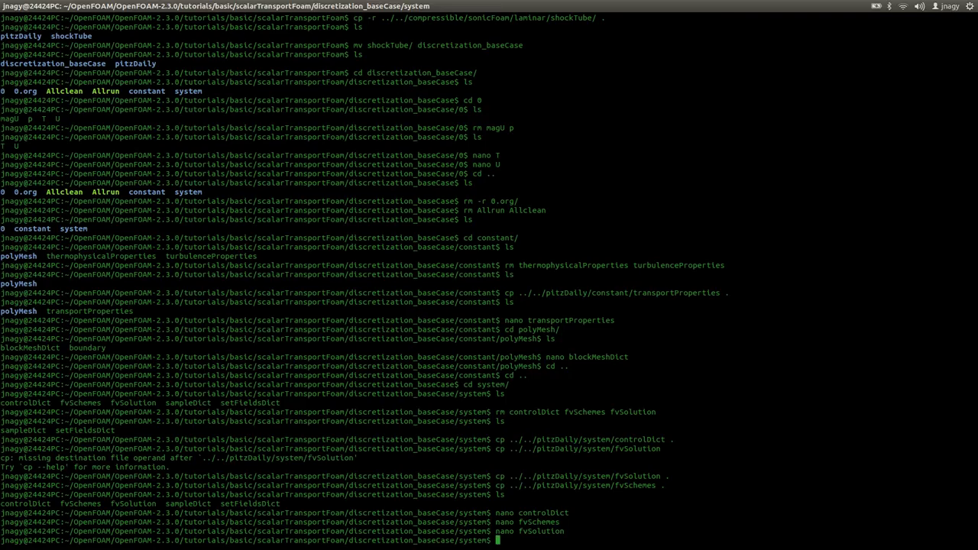
{"action": "type", "text": "nano se"}
Step: Open setFieldsDict and edit the defaultFieldValues velocity and T entries
{"action": "key", "text": "Tab"}
{"action": "key", "text": "Return"}
{"action": "key", "text": "Down"}
{"action": "key", "text": "Down"}
{"action": "key", "text": "Down"}
{"action": "key", "text": "Down"}
{"action": "key", "text": "Down"}
{"action": "key", "text": "Down"}
{"action": "key", "text": "Down"}
{"action": "key", "text": "Down"}
{"action": "key", "text": "Down"}
{"action": "key", "text": "Down"}
{"action": "key", "text": "Down"}
{"action": "key", "text": "Down"}
{"action": "key", "text": "Down"}
{"action": "key", "text": "Down"}
{"action": "key", "text": "Down"}
{"action": "key", "text": "Down"}
{"action": "key", "text": "Down"}
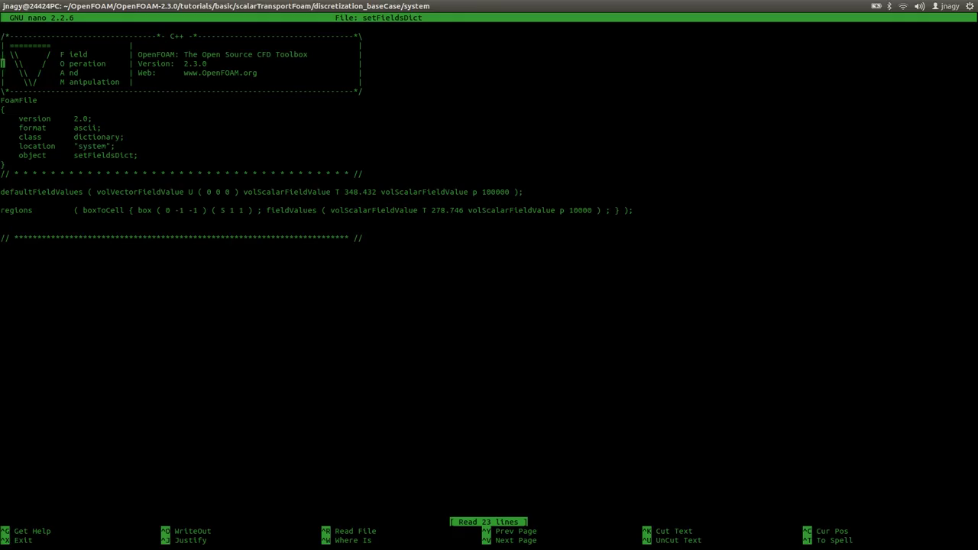
{"action": "key", "text": "Right"}
{"action": "key", "text": "Right"}
{"action": "key", "text": "Right"}
{"action": "key", "text": "Right"}
{"action": "key", "text": "Right"}
{"action": "key", "text": "Right"}
{"action": "key", "text": "Right"}
{"action": "key", "text": "Right"}
{"action": "key", "text": "Right"}
{"action": "key", "text": "Right"}
{"action": "key", "text": "Right"}
{"action": "key", "text": "Right"}
{"action": "key", "text": "Right"}
{"action": "key", "text": "Right"}
{"action": "key", "text": "Right"}
{"action": "key", "text": "Right"}
{"action": "key", "text": "Right"}
{"action": "key", "text": "Right"}
{"action": "key", "text": "Right"}
{"action": "key", "text": "Right"}
{"action": "key", "text": "Right"}
{"action": "key", "text": "Right"}
{"action": "key", "text": "Right"}
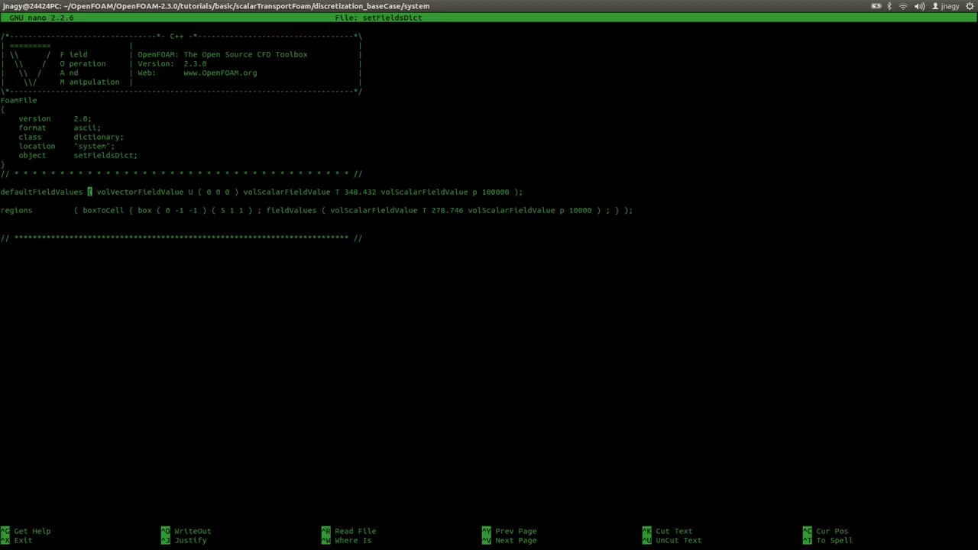
{"action": "key", "text": "Left"}
{"action": "key", "text": "Left"}
{"action": "key", "text": "Left"}
{"action": "key", "text": "BackSpace"}
{"action": "type", "text": "1"}
{"action": "key", "text": "Right"}
{"action": "key", "text": "Right"}
{"action": "key", "text": "Right"}
{"action": "key", "text": "Right"}
{"action": "key", "text": "Right"}
{"action": "key", "text": "Right"}
{"action": "key", "text": "Right"}
{"action": "key", "text": "Right"}
{"action": "key", "text": "Right"}
{"action": "key", "text": "Right"}
{"action": "key", "text": "Right"}
{"action": "key", "text": "Right"}
{"action": "key", "text": "Right"}
{"action": "key", "text": "Right"}
{"action": "key", "text": "Right"}
{"action": "key", "text": "Right"}
{"action": "key", "text": "Right"}
{"action": "key", "text": "Right"}
{"action": "key", "text": "Right"}
{"action": "key", "text": "Right"}
{"action": "key", "text": "Right"}
{"action": "key", "text": "BackSpace"}
{"action": "key", "text": "Delete"}
{"action": "key", "text": "Delete"}
{"action": "key", "text": "Delete"}
{"action": "key", "text": "Delete"}
{"action": "key", "text": "Delete"}
{"action": "key", "text": "Delete"}
{"action": "key", "text": "Delete"}
{"action": "key", "text": "Delete"}
{"action": "key", "text": "Delete"}
{"action": "key", "text": "Delete"}
{"action": "key", "text": "Delete"}
{"action": "key", "text": "Delete"}
{"action": "key", "text": "Delete"}
{"action": "key", "text": "Delete"}
{"action": "key", "text": "Delete"}
{"action": "key", "text": "Delete"}
{"action": "key", "text": "Delete"}
{"action": "key", "text": "Delete"}
{"action": "key", "text": "Delete"}
{"action": "key", "text": "Delete"}
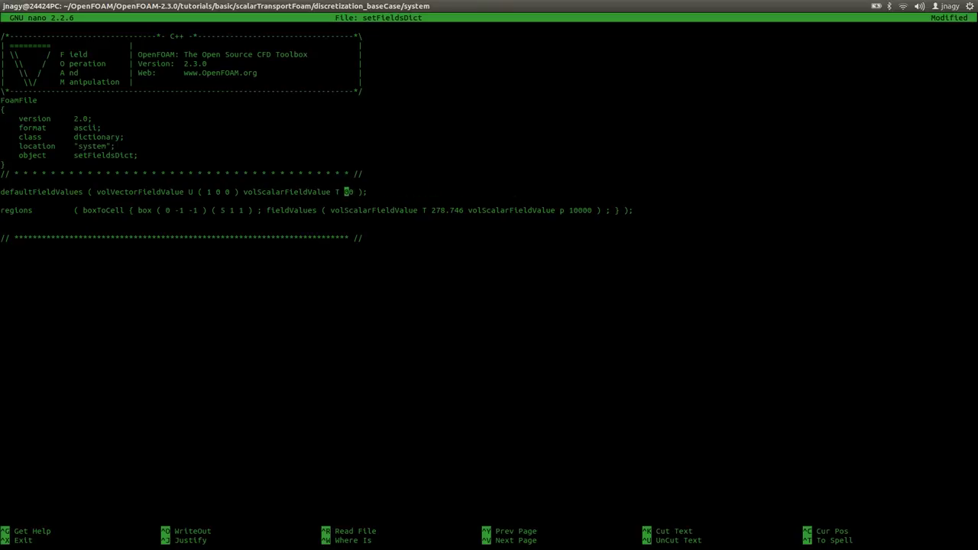
Step: Set the region box to (-0.5 -1 -1)–(0.5 1 1) with T 1
{"action": "key", "text": "Right"}
{"action": "key", "text": "Right"}
{"action": "key", "text": "Right"}
{"action": "key", "text": "Right"}
{"action": "key", "text": "Right"}
{"action": "key", "text": "Right"}
{"action": "key", "text": "Right"}
{"action": "key", "text": "Right"}
{"action": "key", "text": "Right"}
{"action": "key", "text": "Right"}
{"action": "key", "text": "Right"}
{"action": "key", "text": "Right"}
{"action": "key", "text": "Right"}
{"action": "key", "text": "Right"}
{"action": "key", "text": "Right"}
{"action": "key", "text": "Right"}
{"action": "key", "text": "Right"}
{"action": "key", "text": "Right"}
{"action": "key", "text": "Right"}
{"action": "key", "text": "Right"}
{"action": "key", "text": "Right"}
{"action": "key", "text": "Right"}
{"action": "key", "text": "Right"}
{"action": "key", "text": "Right"}
{"action": "key", "text": "Right"}
{"action": "key", "text": "Right"}
{"action": "key", "text": "Right"}
{"action": "key", "text": "Right"}
{"action": "key", "text": "Left"}
{"action": "key", "text": "Left"}
{"action": "type", "text": "-"}
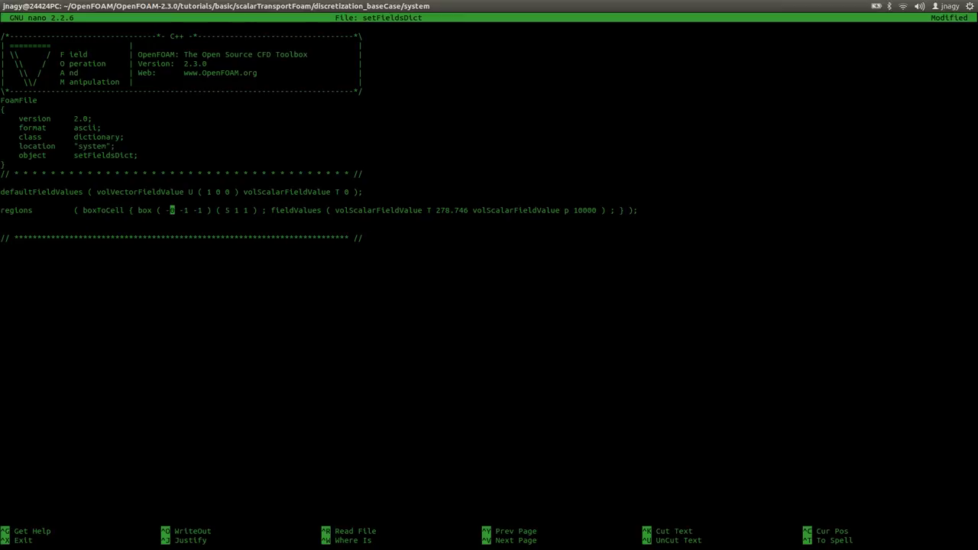
{"action": "key", "text": "Right"}
{"action": "type", "text": ".5"}
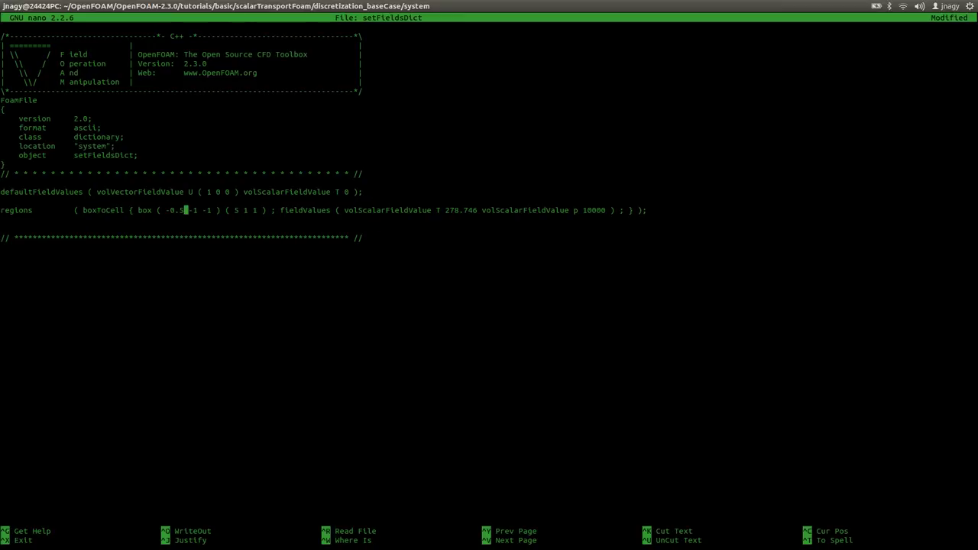
{"action": "key", "text": "Right"}
{"action": "key", "text": "Right"}
{"action": "key", "text": "Right"}
{"action": "key", "text": "Right"}
{"action": "key", "text": "Right"}
{"action": "key", "text": "Right"}
{"action": "key", "text": "Right"}
{"action": "key", "text": "Right"}
{"action": "key", "text": "Right"}
{"action": "key", "text": "Right"}
{"action": "key", "text": "Right"}
{"action": "type", "text": "0."}
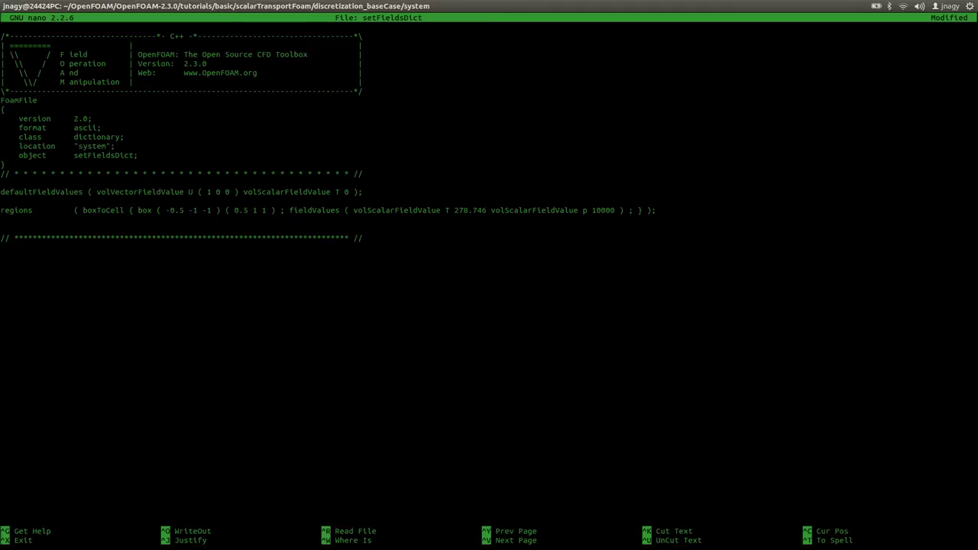
{"action": "key", "text": "Right"}
{"action": "key", "text": "Right"}
{"action": "key", "text": "Right"}
{"action": "key", "text": "Right"}
{"action": "key", "text": "Right"}
{"action": "key", "text": "Right"}
{"action": "key", "text": "Right"}
{"action": "key", "text": "Right"}
{"action": "key", "text": "Right"}
{"action": "key", "text": "Right"}
{"action": "key", "text": "Right"}
{"action": "key", "text": "Right"}
{"action": "key", "text": "Right"}
{"action": "key", "text": "Right"}
{"action": "key", "text": "Right"}
{"action": "key", "text": "Right"}
{"action": "key", "text": "Right"}
{"action": "key", "text": "Right"}
{"action": "key", "text": "Right"}
{"action": "key", "text": "Right"}
{"action": "key", "text": "Right"}
{"action": "key", "text": "Right"}
{"action": "key", "text": "Right"}
{"action": "key", "text": "Right"}
{"action": "key", "text": "Delete"}
{"action": "key", "text": "Delete"}
{"action": "key", "text": "Delete"}
{"action": "key", "text": "Delete"}
{"action": "key", "text": "Delete"}
{"action": "key", "text": "Delete"}
{"action": "key", "text": "Delete"}
{"action": "key", "text": "Delete"}
{"action": "key", "text": "Delete"}
{"action": "key", "text": "Delete"}
{"action": "key", "text": "Delete"}
{"action": "key", "text": "Delete"}
{"action": "key", "text": "Delete"}
{"action": "key", "text": "Delete"}
{"action": "key", "text": "Delete"}
{"action": "key", "text": "Delete"}
{"action": "key", "text": "Delete"}
{"action": "key", "text": "Delete"}
{"action": "key", "text": "Delete"}
{"action": "key", "text": "Delete"}
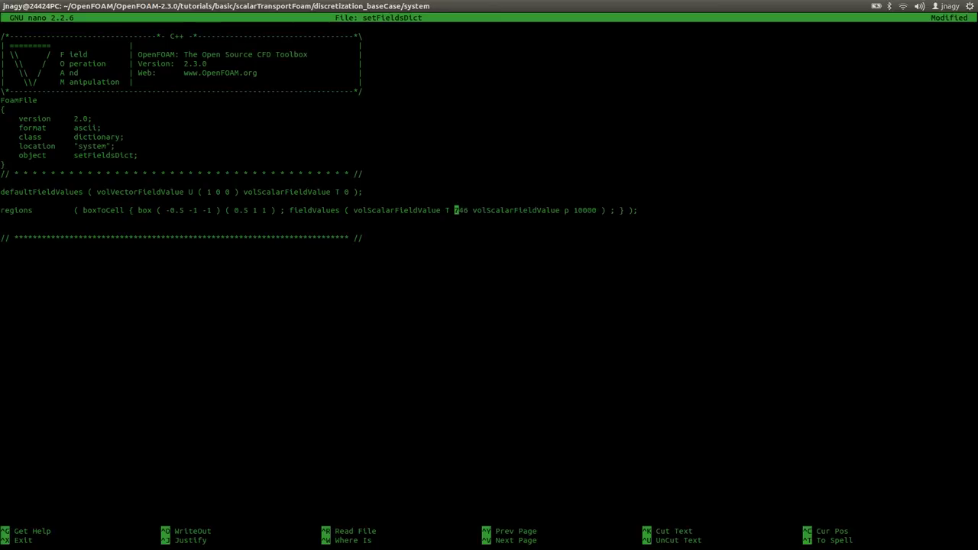
{"action": "key", "text": "Delete"}
{"action": "key", "text": "Delete"}
{"action": "key", "text": "Delete"}
{"action": "key", "text": "Delete"}
{"action": "key", "text": "Delete"}
{"action": "key", "text": "Delete"}
{"action": "key", "text": "Delete"}
{"action": "key", "text": "Delete"}
{"action": "key", "text": "Delete"}
{"action": "key", "text": "Delete"}
{"action": "key", "text": "Delete"}
{"action": "key", "text": "Delete"}
{"action": "key", "text": "Delete"}
{"action": "key", "text": "Delete"}
{"action": "key", "text": "Delete"}
{"action": "type", "text": "1"}
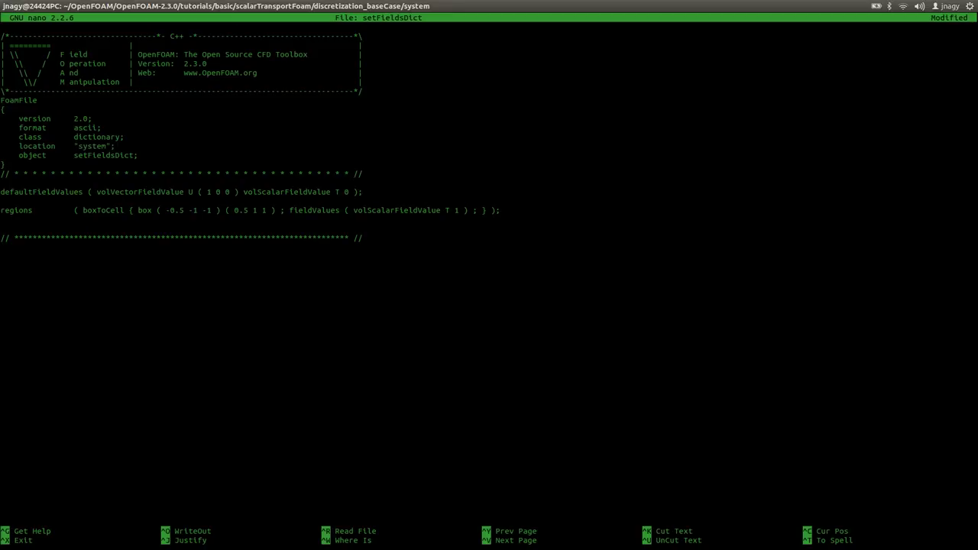
Step: Save and close setFieldsDict, then go up to the case folder
{"action": "key", "text": "ctrl+x"}
{"action": "key", "text": "y"}
{"action": "key", "text": "Return"}
{"action": "type", "text": "cd .."}
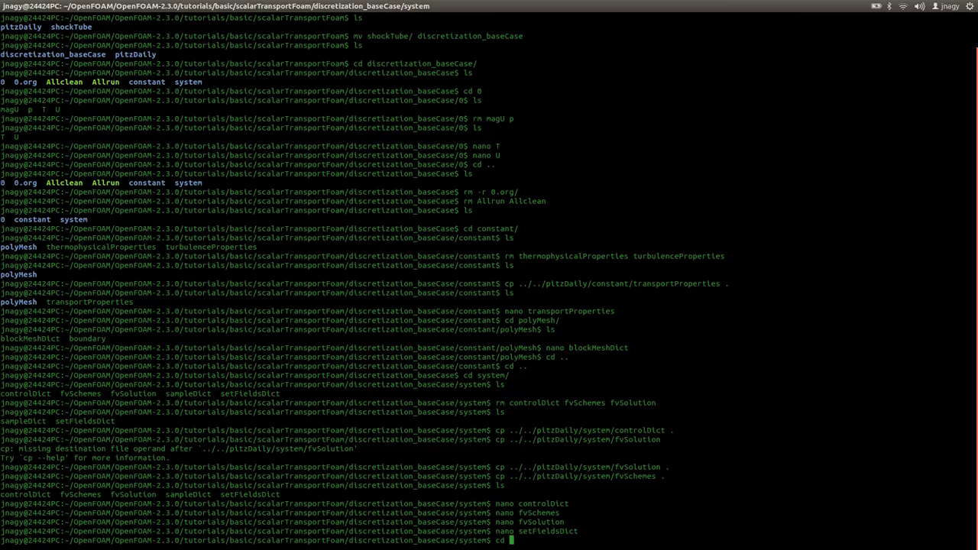
{"action": "key", "text": "Return"}
Step: Run blockMesh and then setFields in discretization_baseCase
{"action": "type", "text": "blockMesh"}
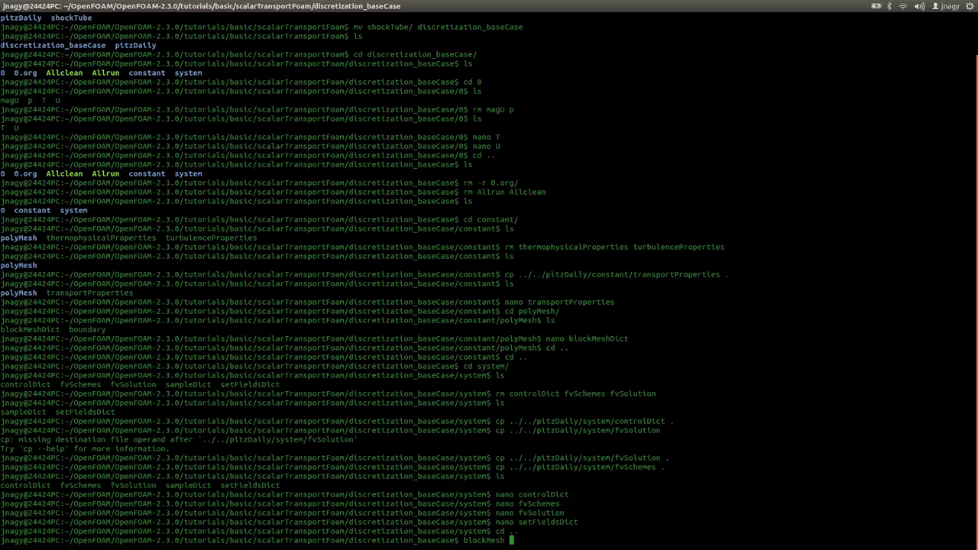
{"action": "key", "text": "Return"}
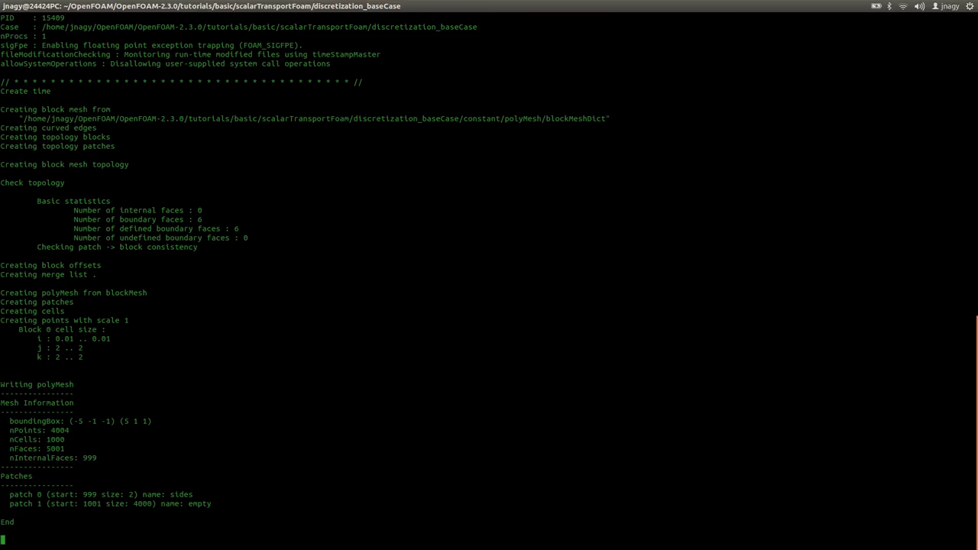
{"action": "type", "text": "setFields"}
{"action": "key", "text": "Return"}
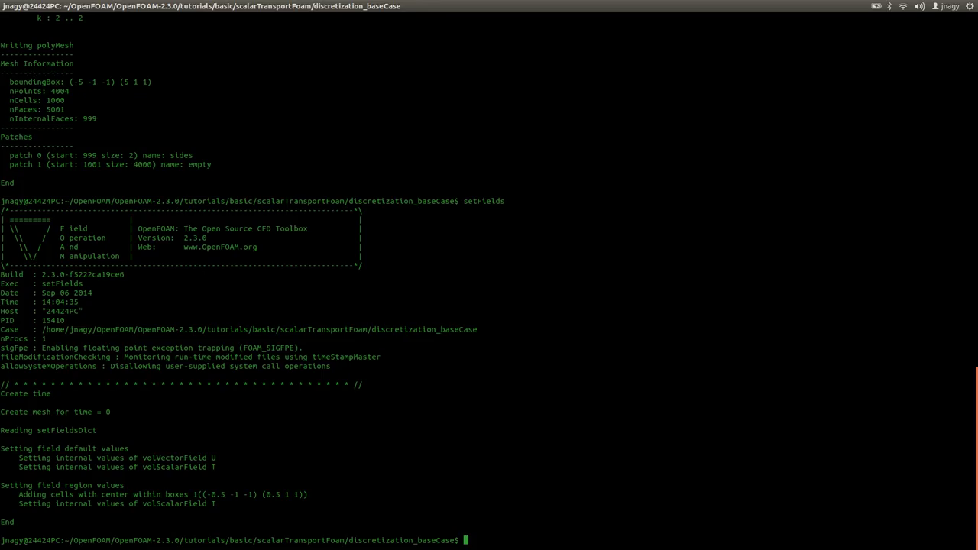
Step: Page through the 0/T values in nano, then list the case folder
{"action": "type", "text": "nano 0/T"}
{"action": "key", "text": "Return"}
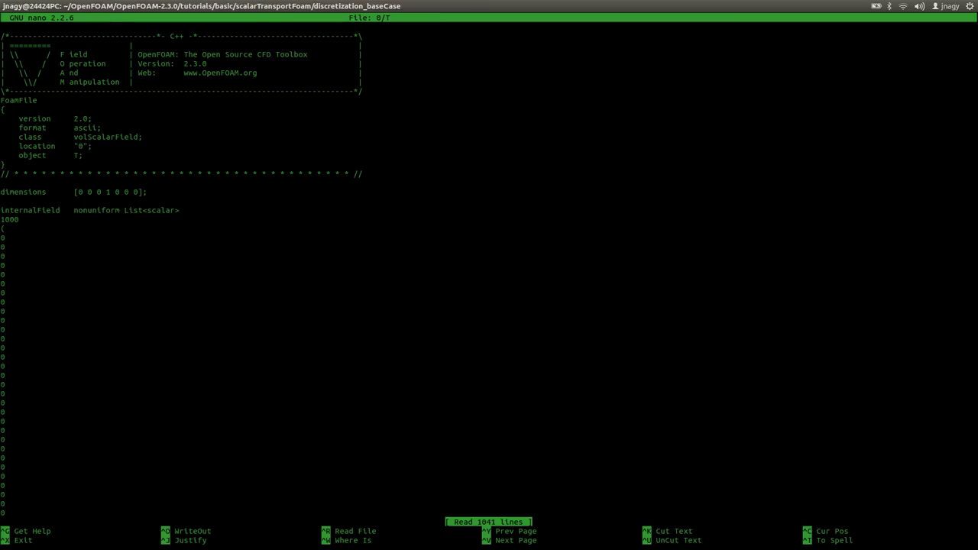
{"action": "key", "text": "Page_Down"}
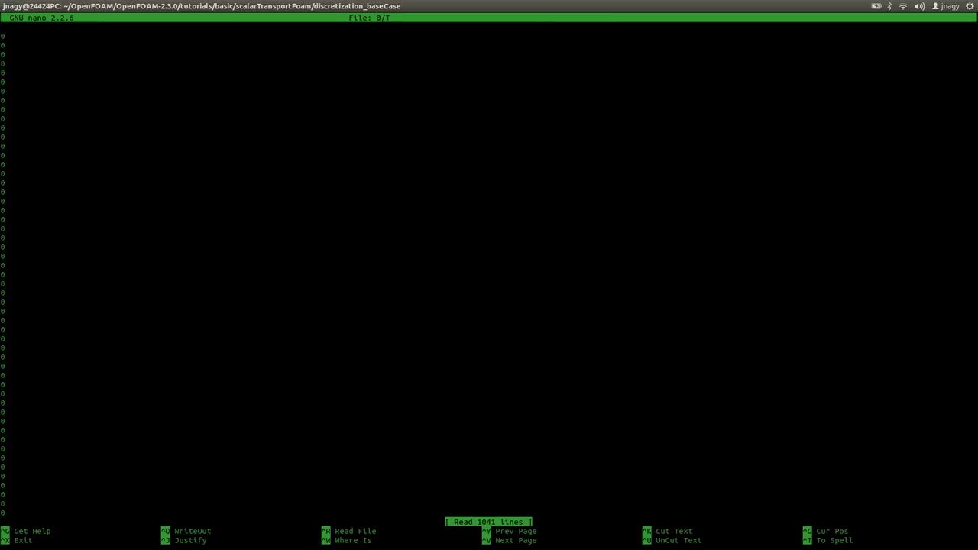
{"action": "key", "text": "Page_Down"}
{"action": "key", "text": "Page_Down"}
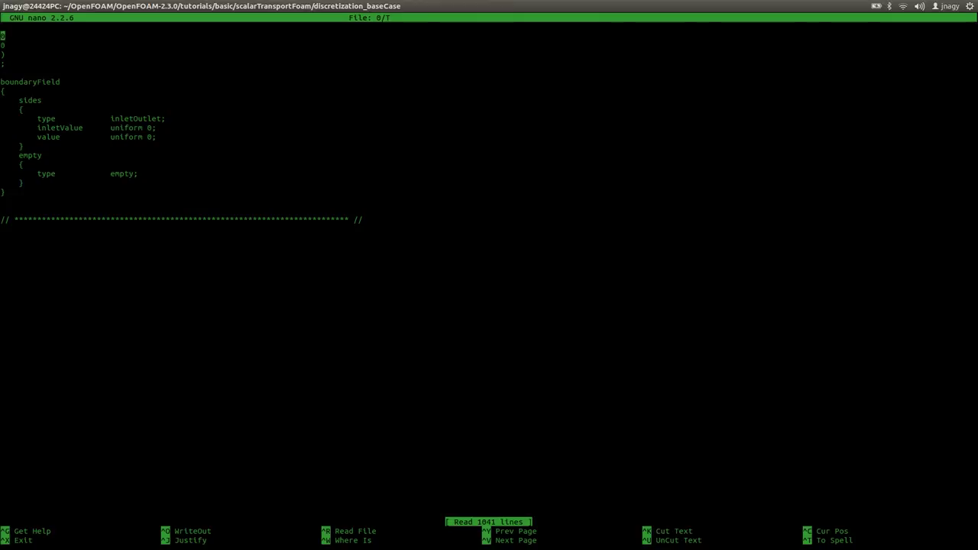
{"action": "key", "text": "ctrl+x"}
{"action": "type", "text": "ls"}
{"action": "key", "text": "Return"}
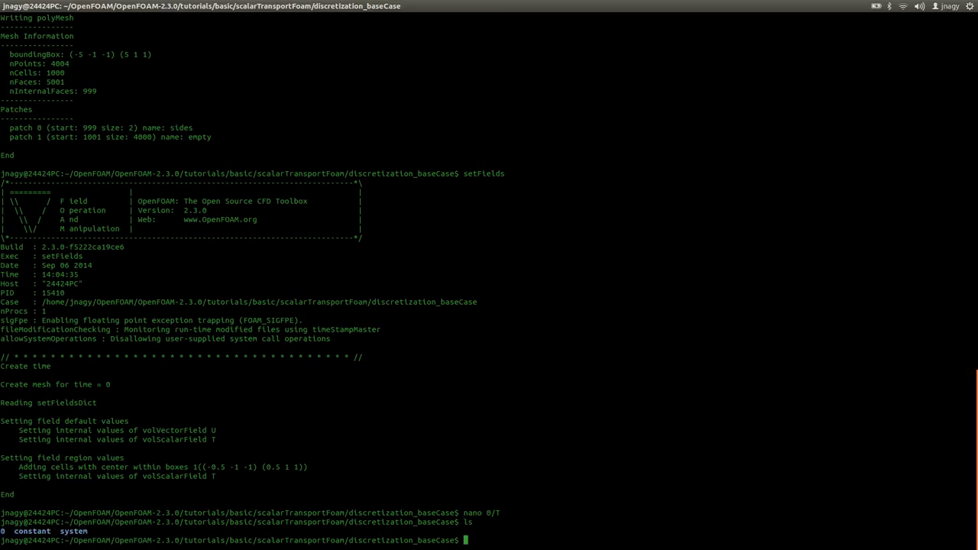
Step: Create and save an empty foam.foam file in the case folder
{"action": "type", "text": "nano foam.foam"}
{"action": "key", "text": "Return"}
{"action": "key", "text": "Return"}
{"action": "key", "text": "ctrl+x"}
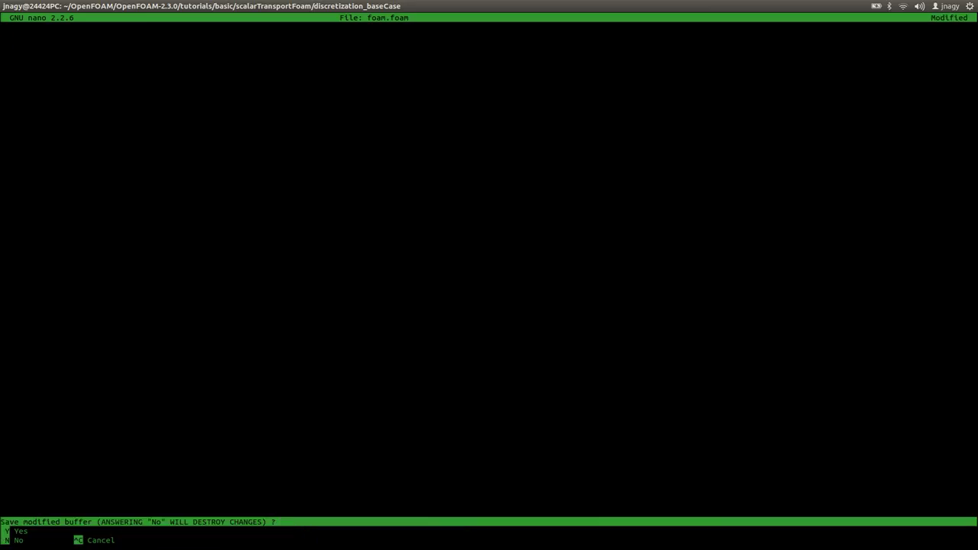
{"action": "key", "text": "y"}
{"action": "key", "text": "Return"}
Step: List the case folder, then move up to scalarTransportFoam and list its cases
{"action": "type", "text": "ls"}
{"action": "key", "text": "Return"}
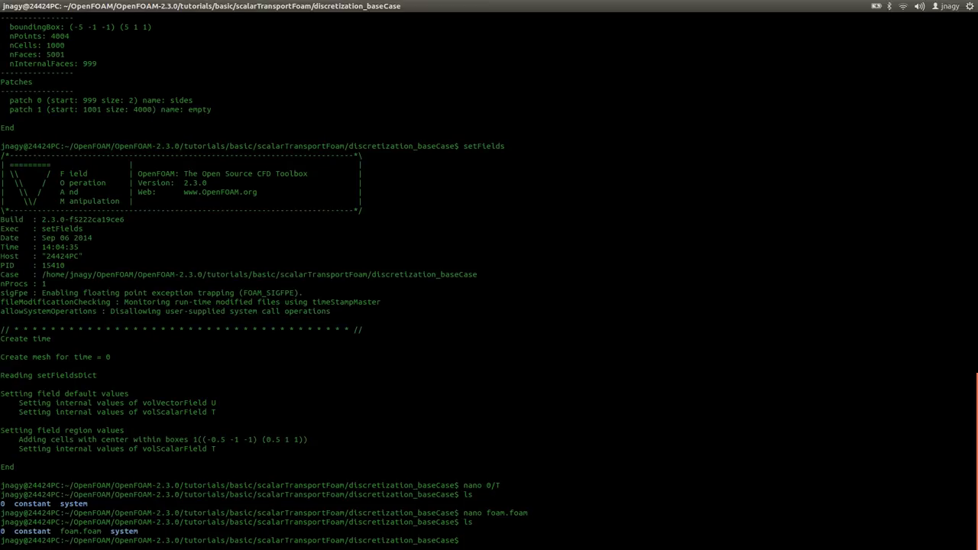
{"action": "type", "text": "cd .."}
{"action": "key", "text": "Return"}
{"action": "type", "text": "ls"}
{"action": "key", "text": "Return"}
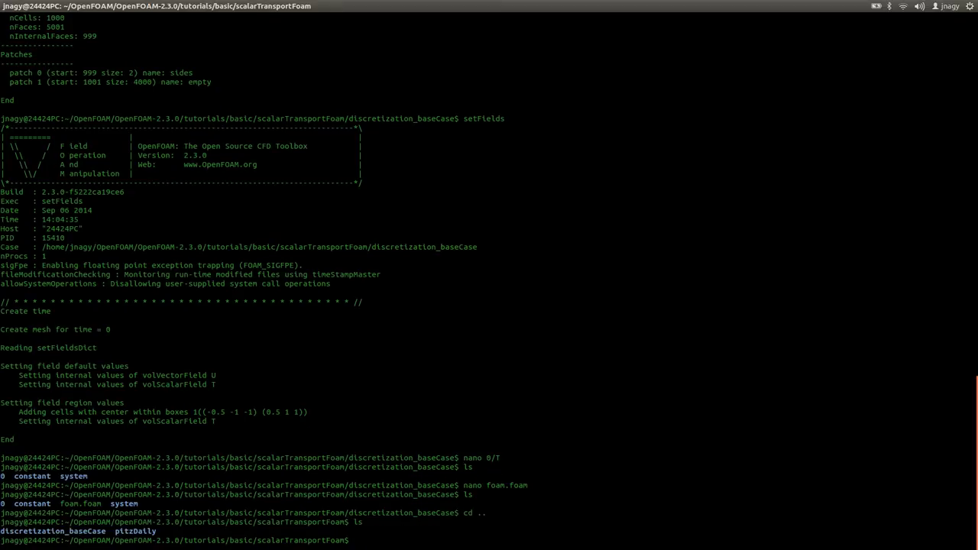
Step: Start a cp -r copy of discretization_baseCase to a new case folder
{"action": "type", "text": "cp -r d"}
{"action": "key", "text": "Tab"}
{"action": "type", "text": "d"}
{"action": "key", "text": "Tab"}
{"action": "key", "text": "BackSpace"}
{"action": "key", "text": "BackSpace"}
{"action": "key", "text": "BackSpace"}
{"action": "key", "text": "BackSpace"}
{"action": "key", "text": "BackSpace"}
{"action": "key", "text": "BackSpace"}
{"action": "key", "text": "BackSpace"}
{"action": "key", "text": "BackSpace"}
{"action": "key", "text": "BackSpace"}
{"action": "key", "text": "BackSpace"}
Step: Copy discretization_baseCase to discretization_upwind, discretization_linear and discretization_linearUpwind with cp -r
{"action": "type", "text": "_upwind"}
{"action": "key", "text": "Return"}
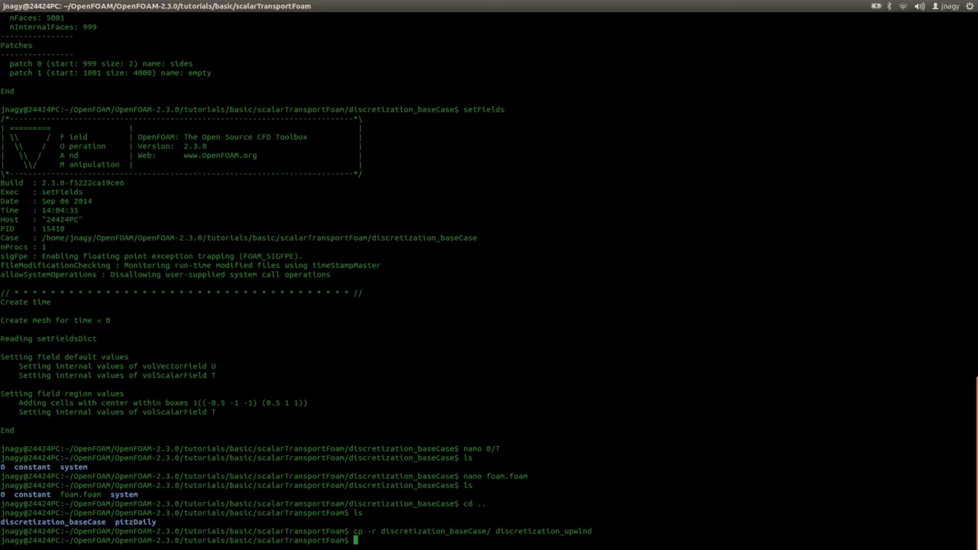
{"action": "key", "text": "Up"}
{"action": "key", "text": "BackSpace"}
{"action": "key", "text": "BackSpace"}
{"action": "key", "text": "BackSpace"}
{"action": "key", "text": "BackSpace"}
{"action": "key", "text": "BackSpace"}
{"action": "key", "text": "BackSpace"}
{"action": "type", "text": "linear"}
{"action": "key", "text": "Return"}
{"action": "key", "text": "Up"}
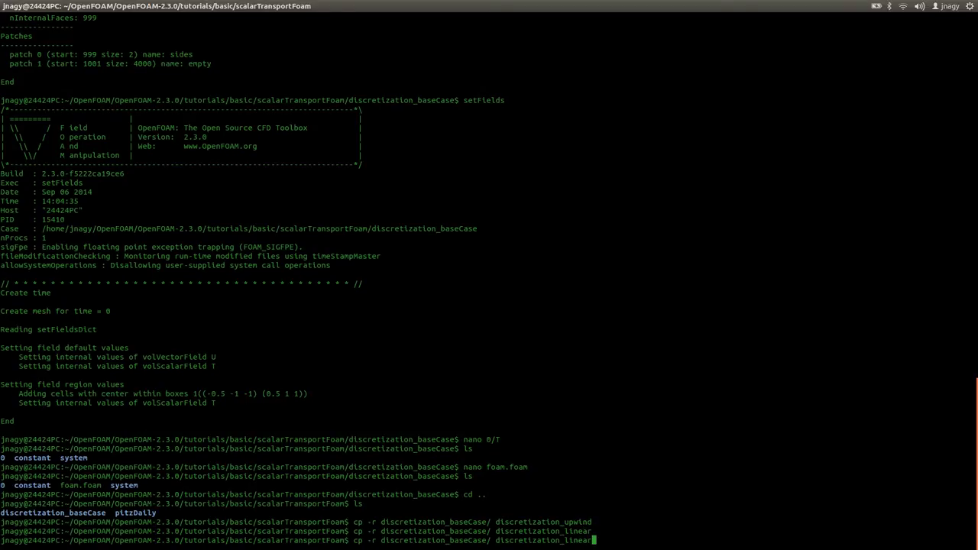
{"action": "type", "text": "Upwind"}
{"action": "key", "text": "Return"}
Step: Copy discretization_baseCase to discretization_QUICK and discretization_cubic
{"action": "key", "text": "Up"}
{"action": "key", "text": "BackSpace"}
{"action": "key", "text": "BackSpace"}
{"action": "key", "text": "BackSpace"}
{"action": "key", "text": "BackSpace"}
{"action": "key", "text": "BackSpace"}
{"action": "key", "text": "BackSpace"}
{"action": "key", "text": "BackSpace"}
{"action": "key", "text": "BackSpace"}
{"action": "key", "text": "BackSpace"}
{"action": "key", "text": "BackSpace"}
{"action": "key", "text": "BackSpace"}
{"action": "key", "text": "BackSpace"}
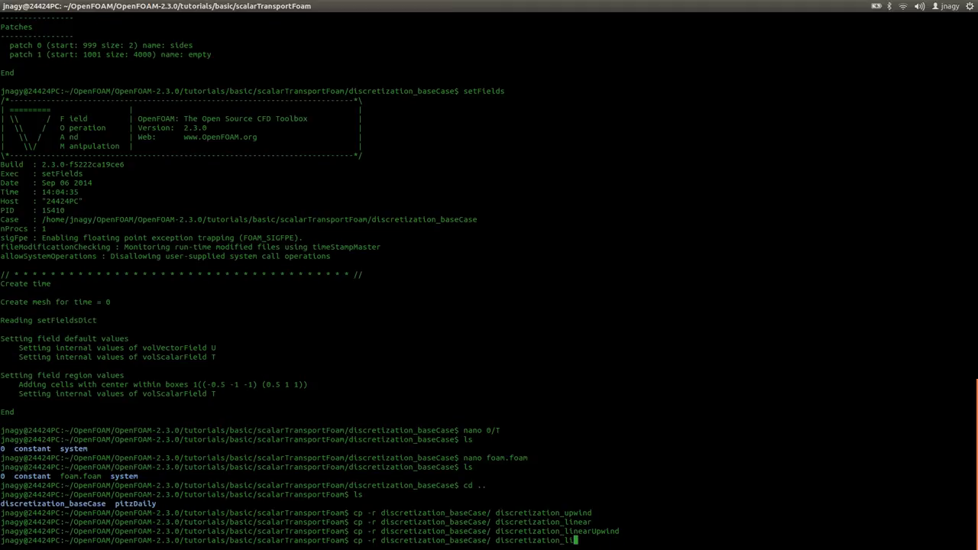
{"action": "type", "text": "QUICK"}
{"action": "key", "text": "Return"}
{"action": "key", "text": "Up"}
{"action": "key", "text": "BackSpace"}
{"action": "key", "text": "BackSpace"}
{"action": "key", "text": "BackSpace"}
{"action": "key", "text": "BackSpace"}
{"action": "key", "text": "BackSpace"}
{"action": "type", "text": "cu"}
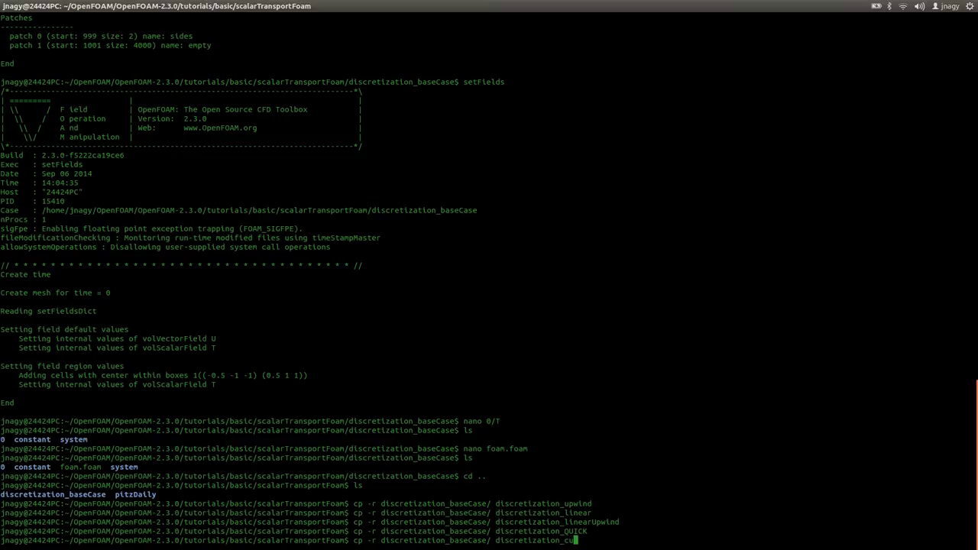
{"action": "type", "text": "bic"}
{"action": "key", "text": "Return"}
Step: List the scalarTransportFoam folder with ls to confirm the new case folders
{"action": "type", "text": "ls"}
{"action": "key", "text": "Return"}
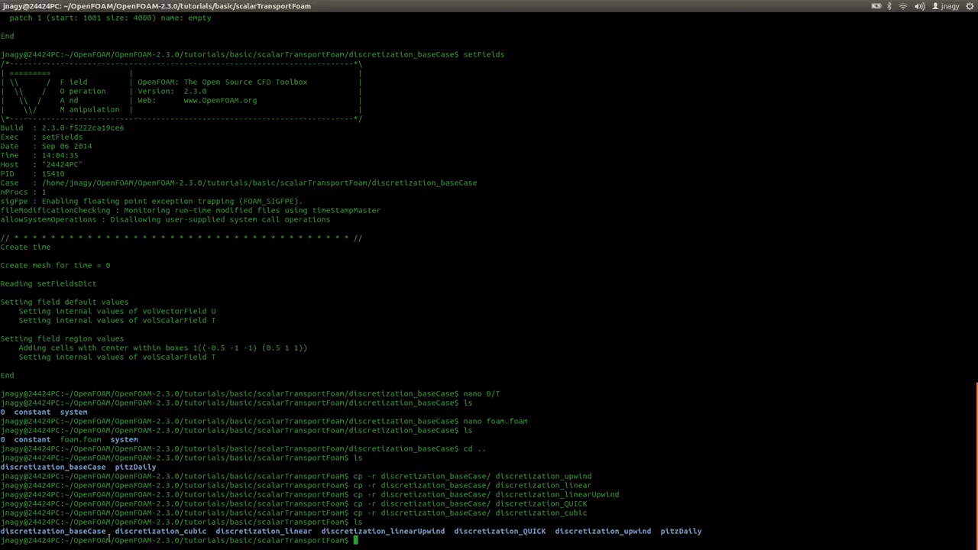
{"action": "left_click_drag", "start_coordinate": [113, 531], "coordinate": [654, 531]}
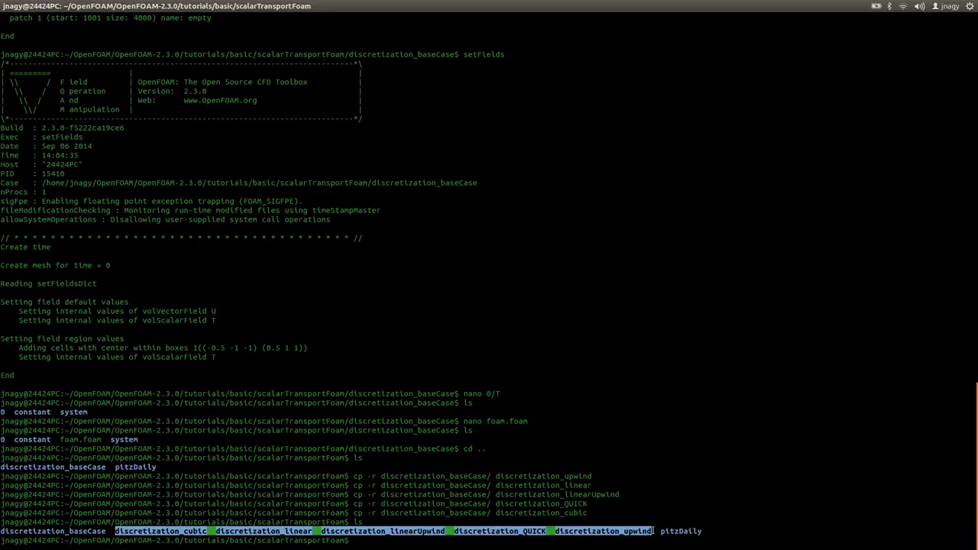
{"action": "left_click", "coordinate": [655, 492]}
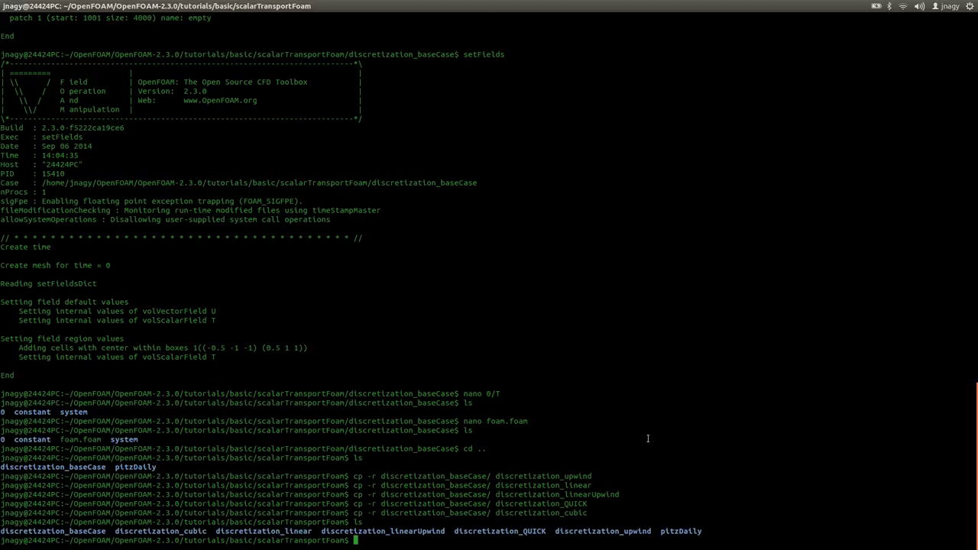